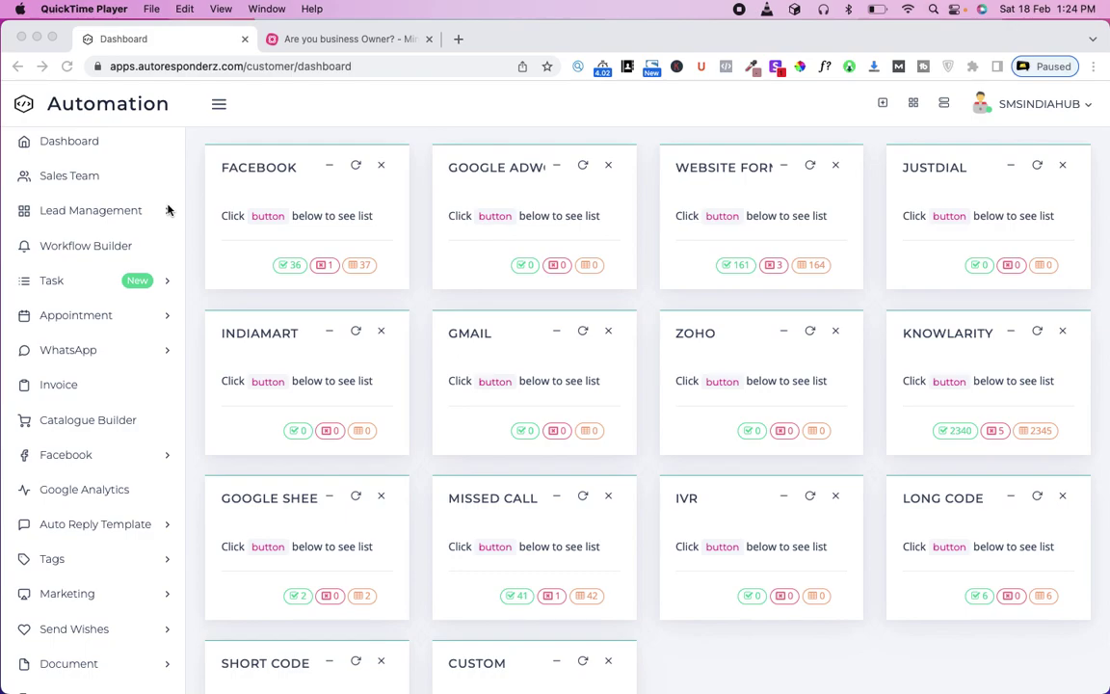
- Expand Lead Management, and switch to the MindMeister map to expand its Marketing Source Automation branch
{"action": "left_click", "coordinate": [151, 212]}
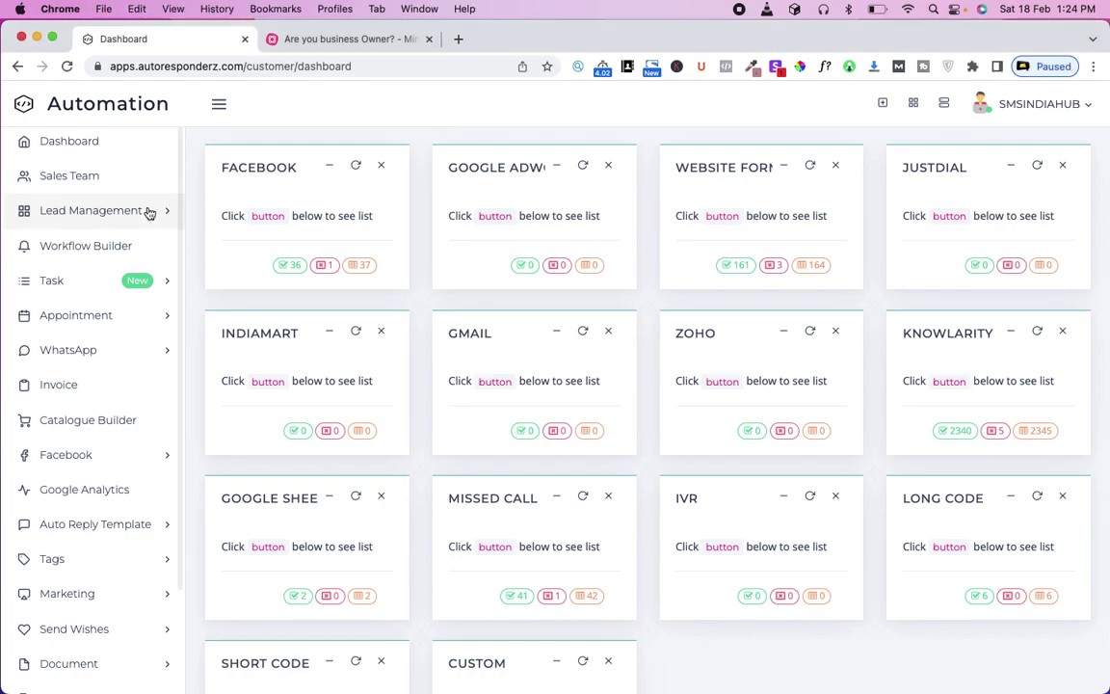
{"action": "left_click", "coordinate": [149, 212]}
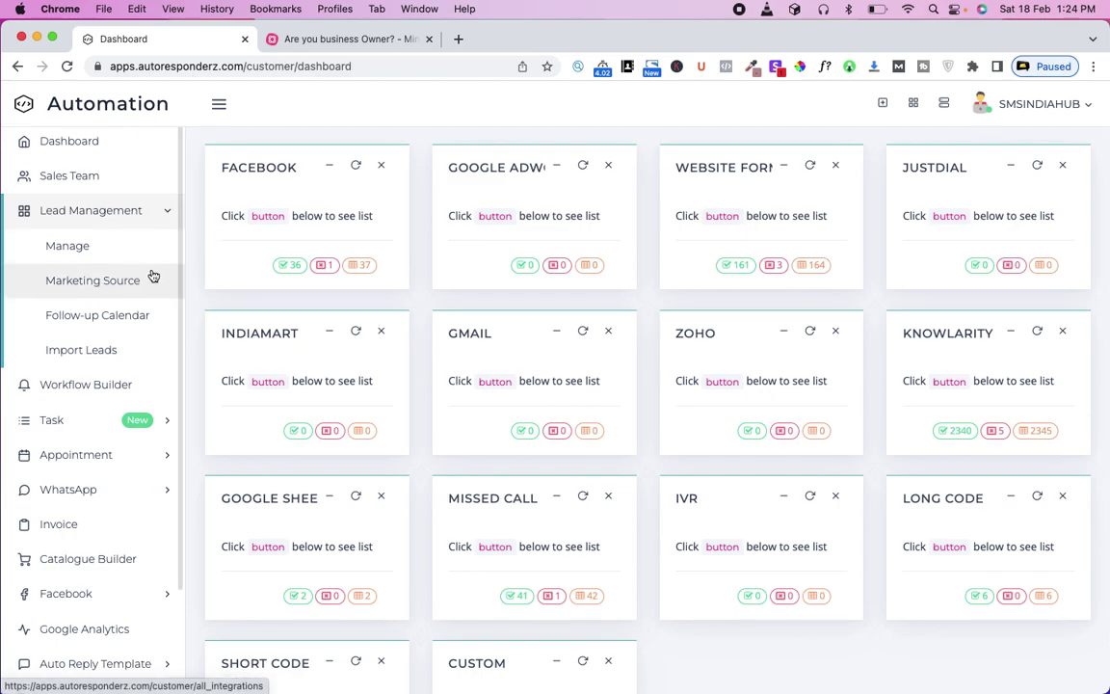
{"action": "left_click", "coordinate": [315, 41]}
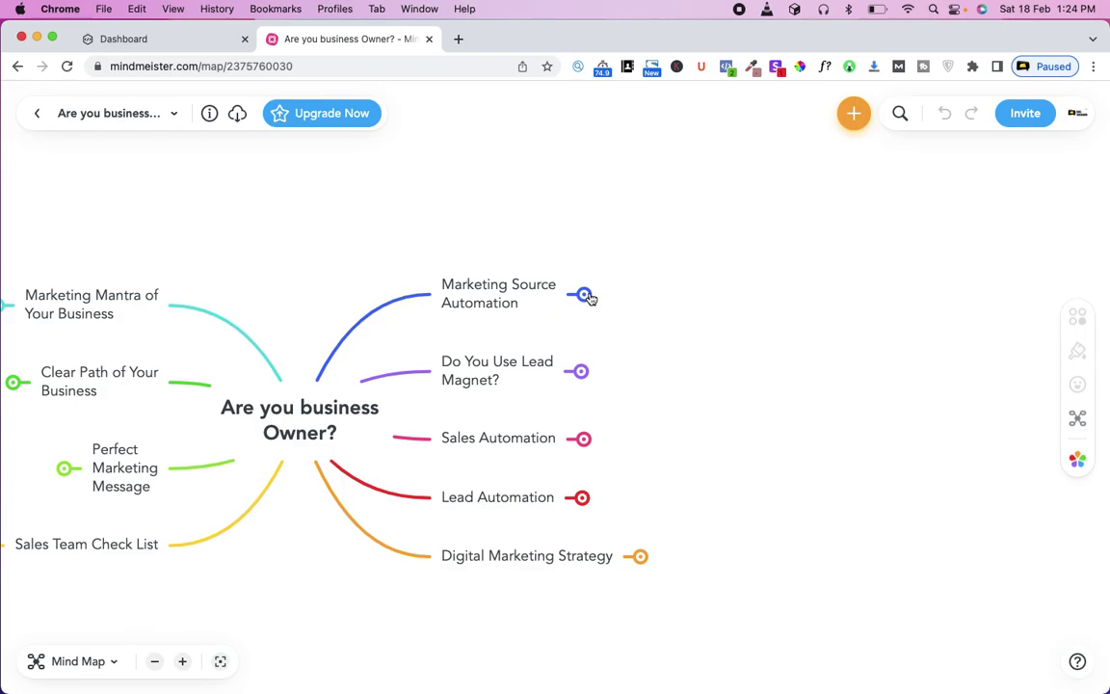
{"action": "left_click", "coordinate": [584, 295]}
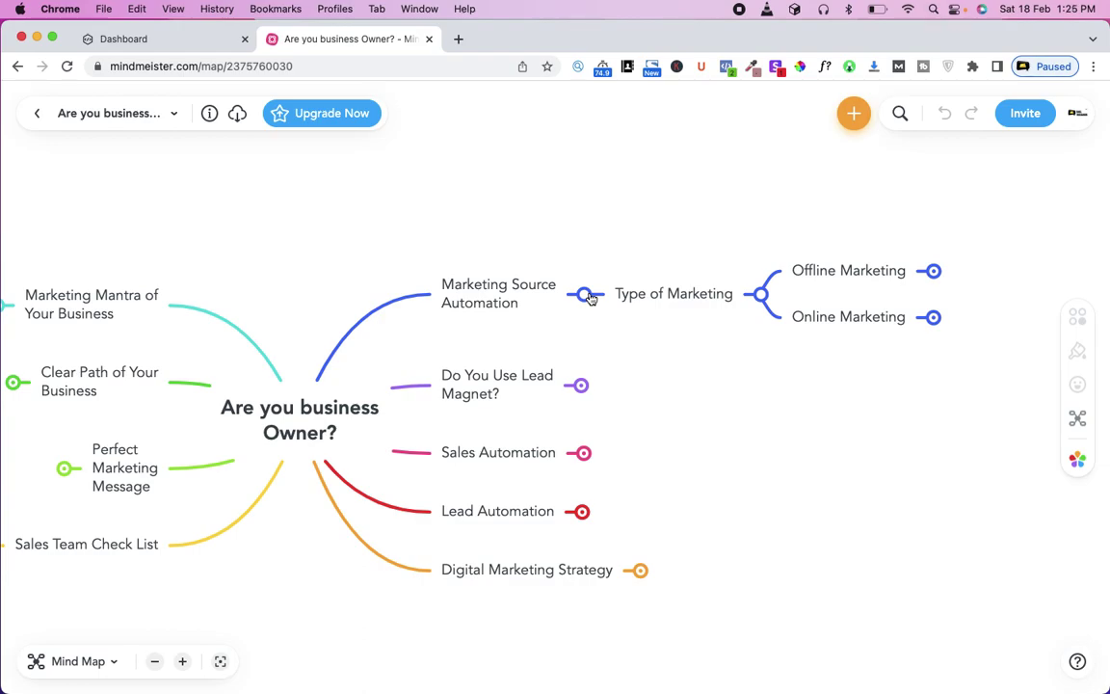
{"action": "left_click_drag", "start_coordinate": [714, 352], "coordinate": [323, 275]}
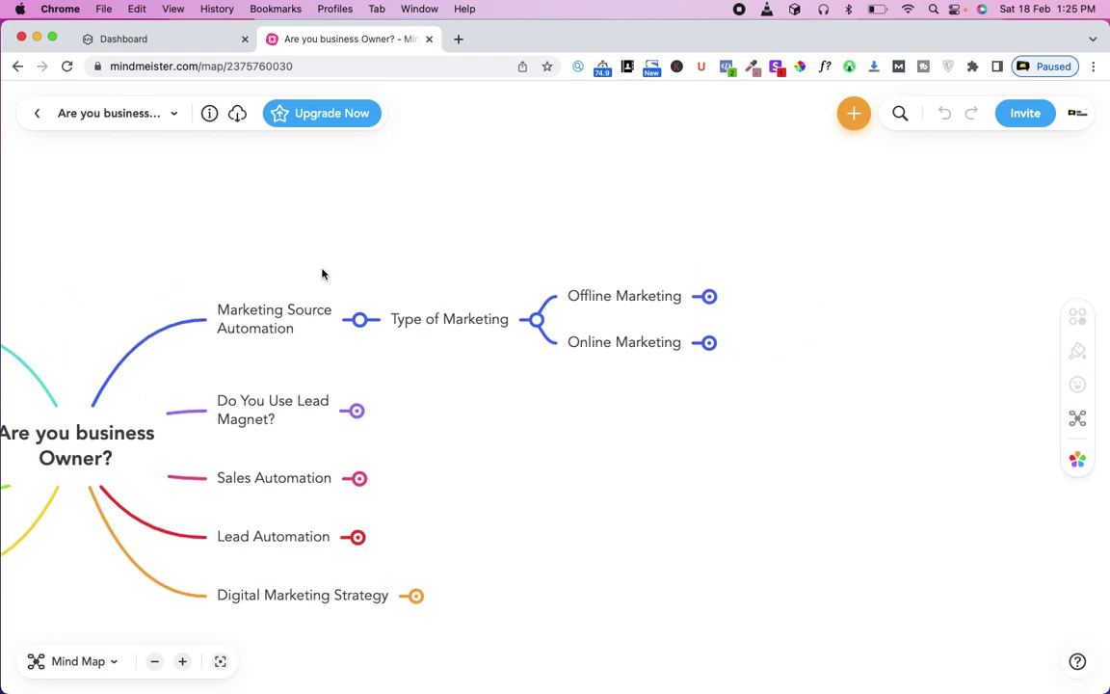
- Switch back to the Automation dashboard and open the Marketing Source page under Lead Management
{"action": "left_click", "coordinate": [172, 38]}
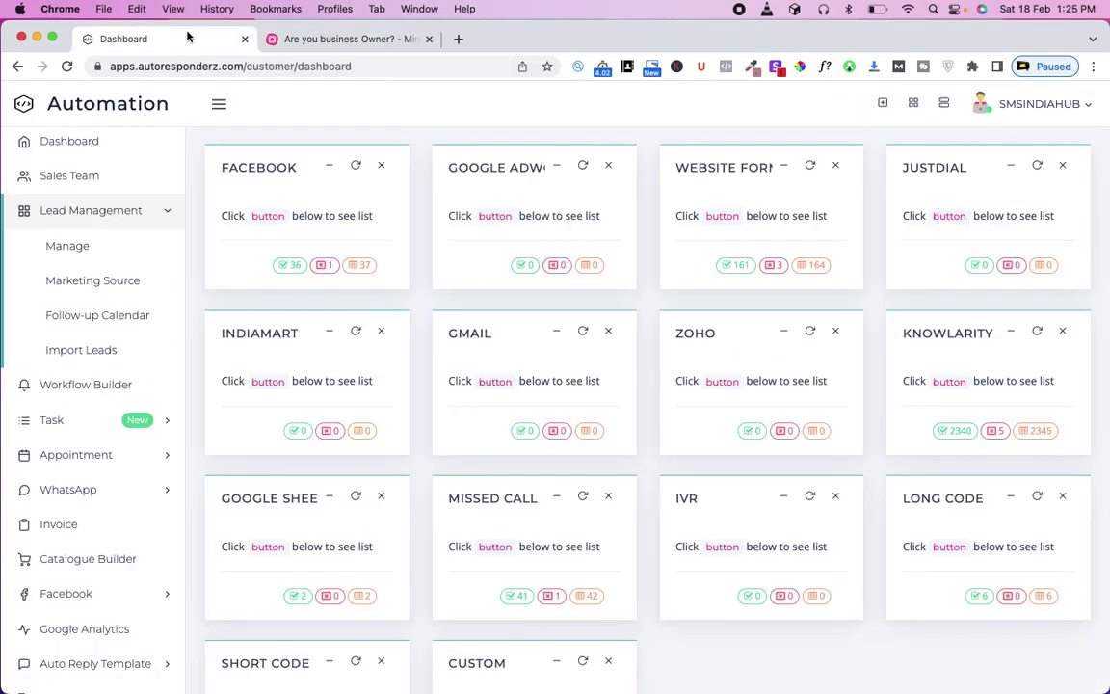
{"action": "left_click", "coordinate": [96, 281]}
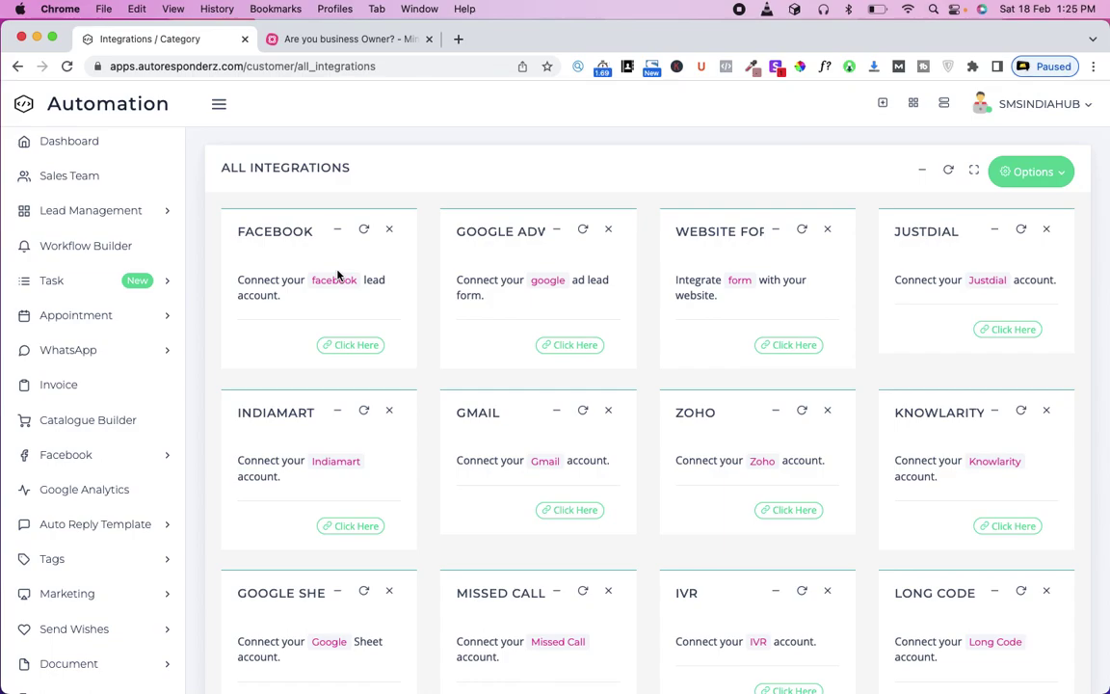
- Switch to the MindMeister map and expand the Offline Marketing and Online Marketing branches
{"action": "left_click", "coordinate": [355, 36]}
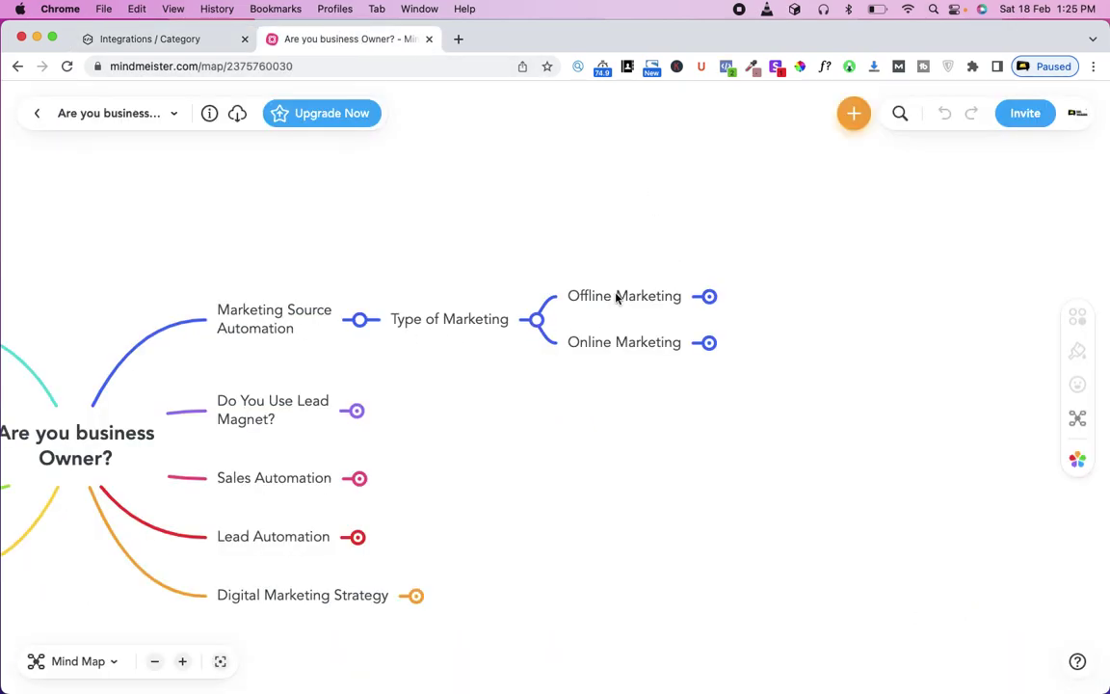
{"action": "left_click", "coordinate": [711, 298]}
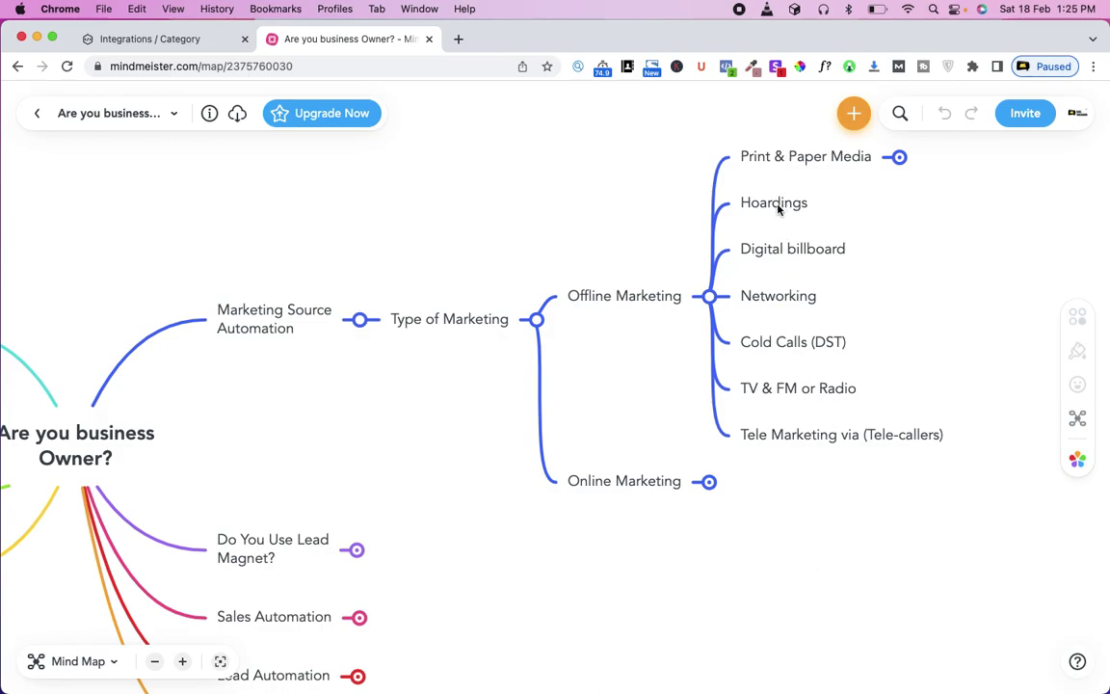
{"action": "left_click", "coordinate": [222, 40]}
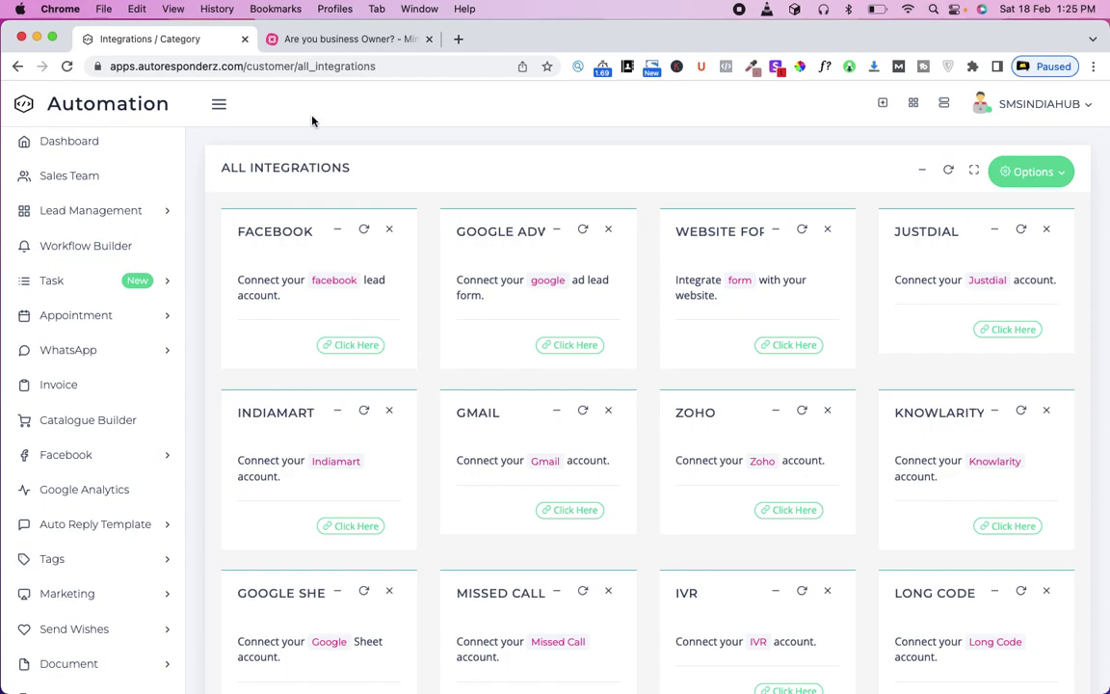
{"action": "left_click", "coordinate": [318, 39]}
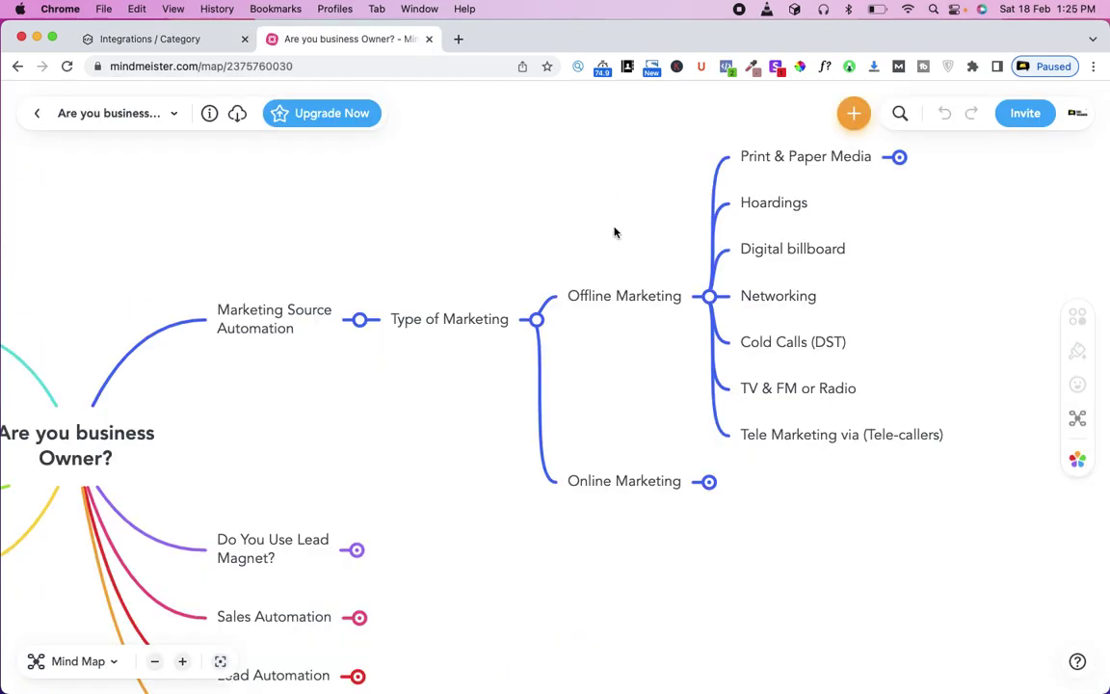
{"action": "left_click", "coordinate": [708, 480]}
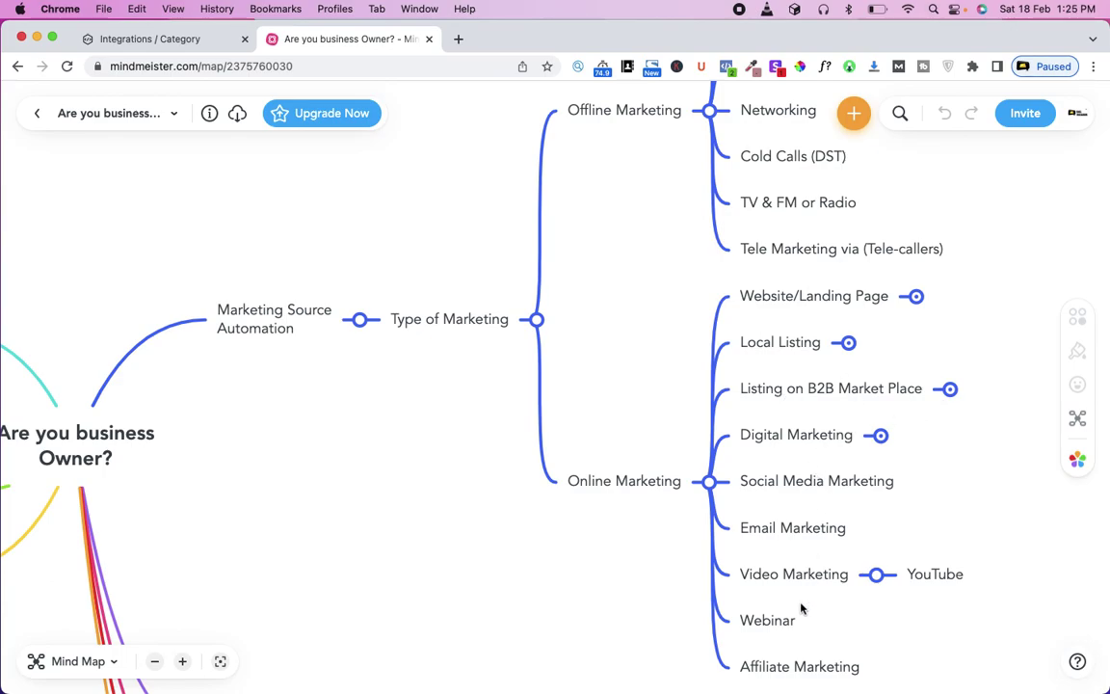
{"action": "scroll", "coordinate": [688, 281], "scroll_direction": "up", "scroll_amount": 5}
{"action": "scroll", "coordinate": [688, 280], "scroll_direction": "right", "scroll_amount": 4}
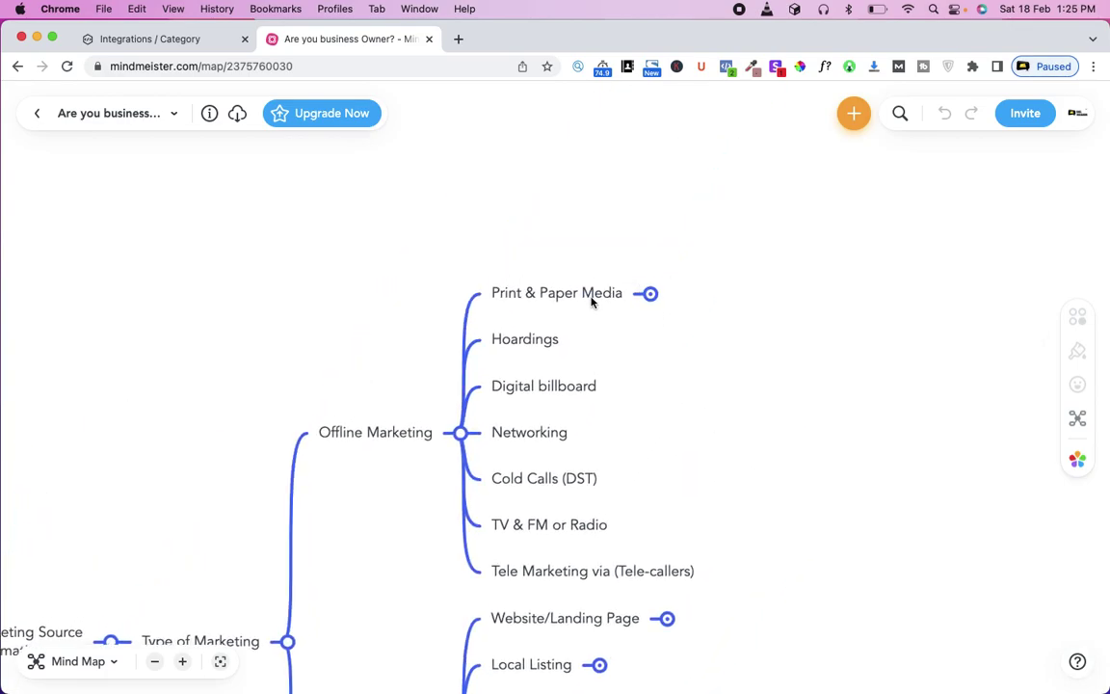
- Collapse the Online Marketing branch and select the Print & Paper Media topic under Offline Marketing
{"action": "left_click", "coordinate": [579, 299]}
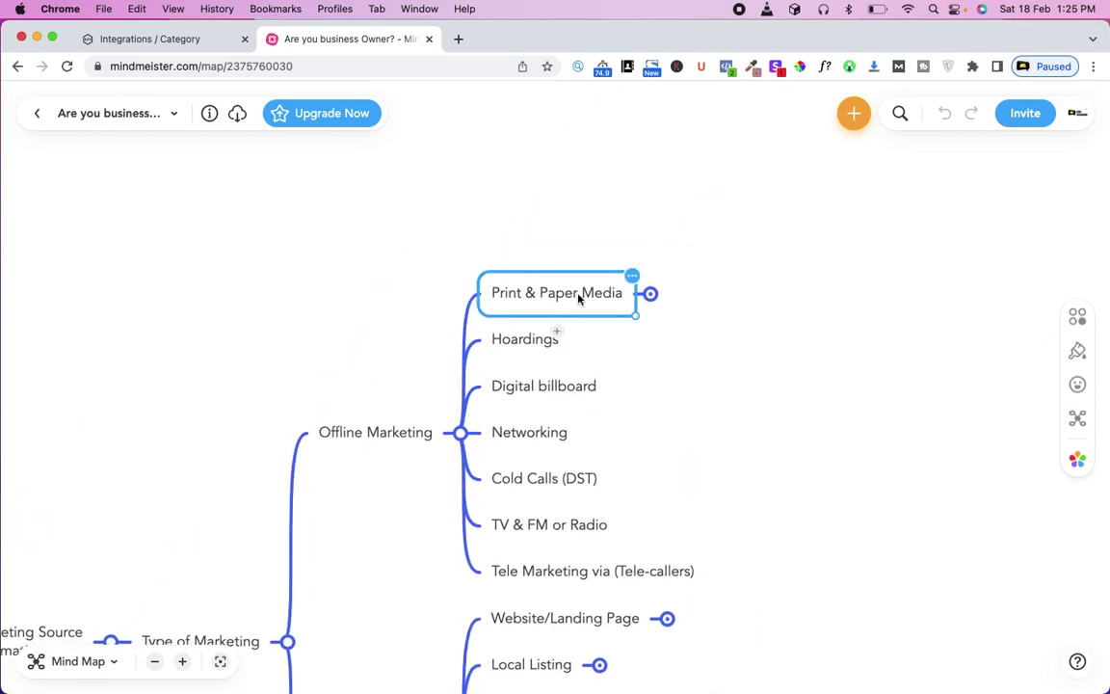
{"action": "scroll", "coordinate": [448, 473], "scroll_direction": "down", "scroll_amount": 3}
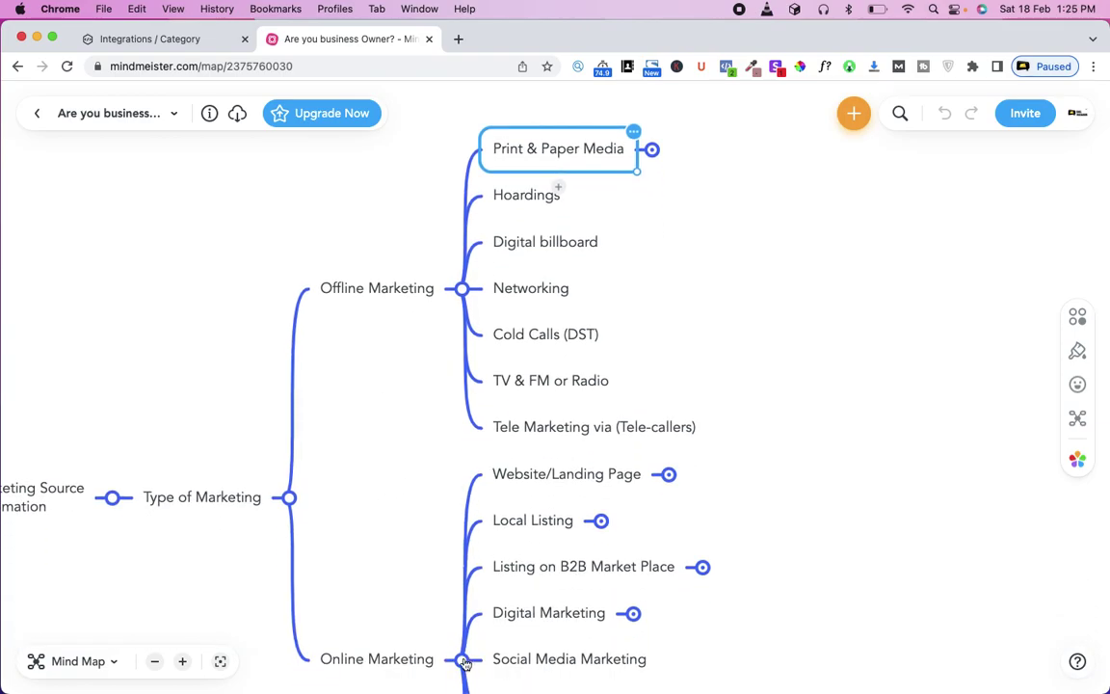
{"action": "left_click", "coordinate": [365, 477]}
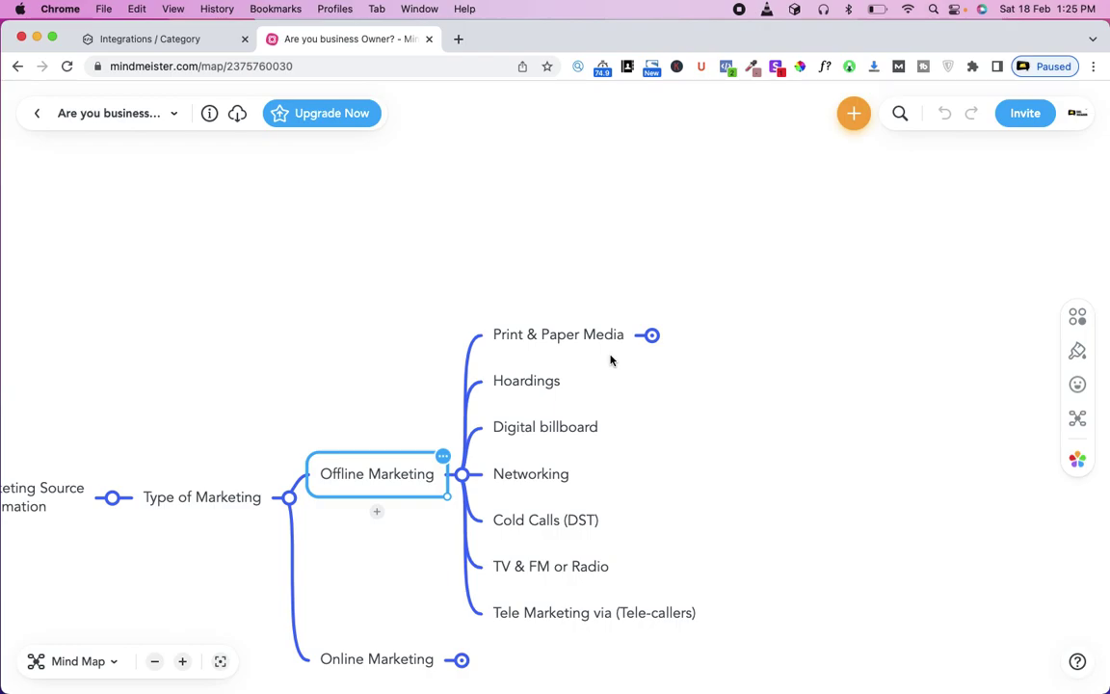
{"action": "left_click", "coordinate": [572, 335]}
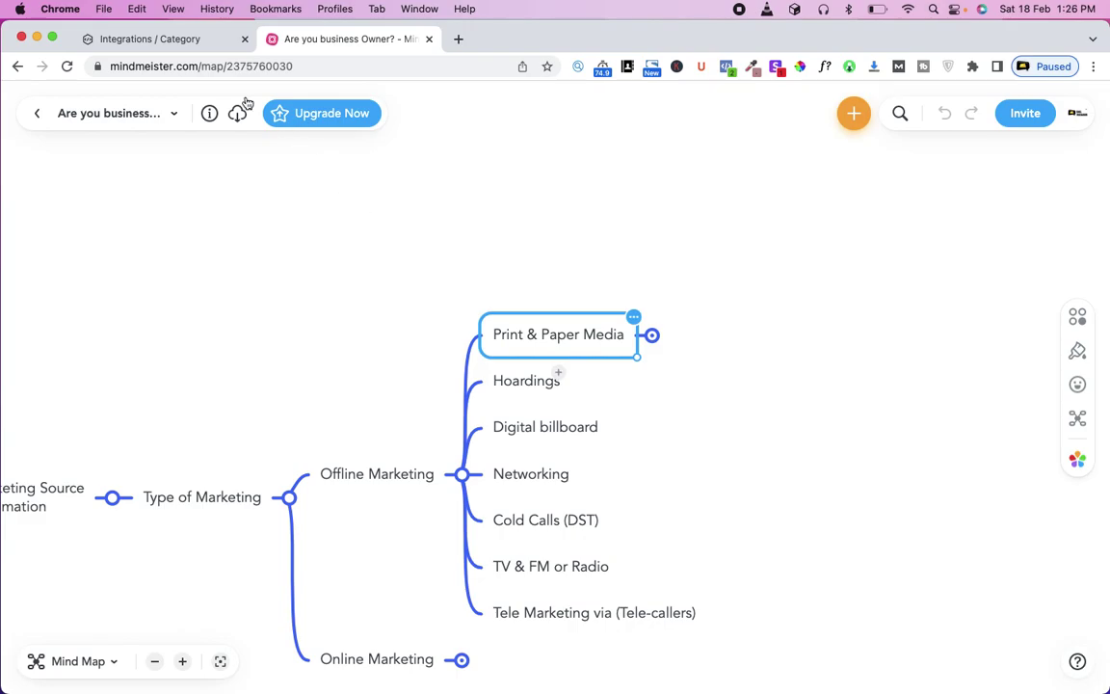
- Switch to the Automation site and look through all the available integrations and lead sources
{"action": "left_click", "coordinate": [192, 41]}
{"action": "scroll", "coordinate": [648, 339], "scroll_direction": "down", "scroll_amount": 10}
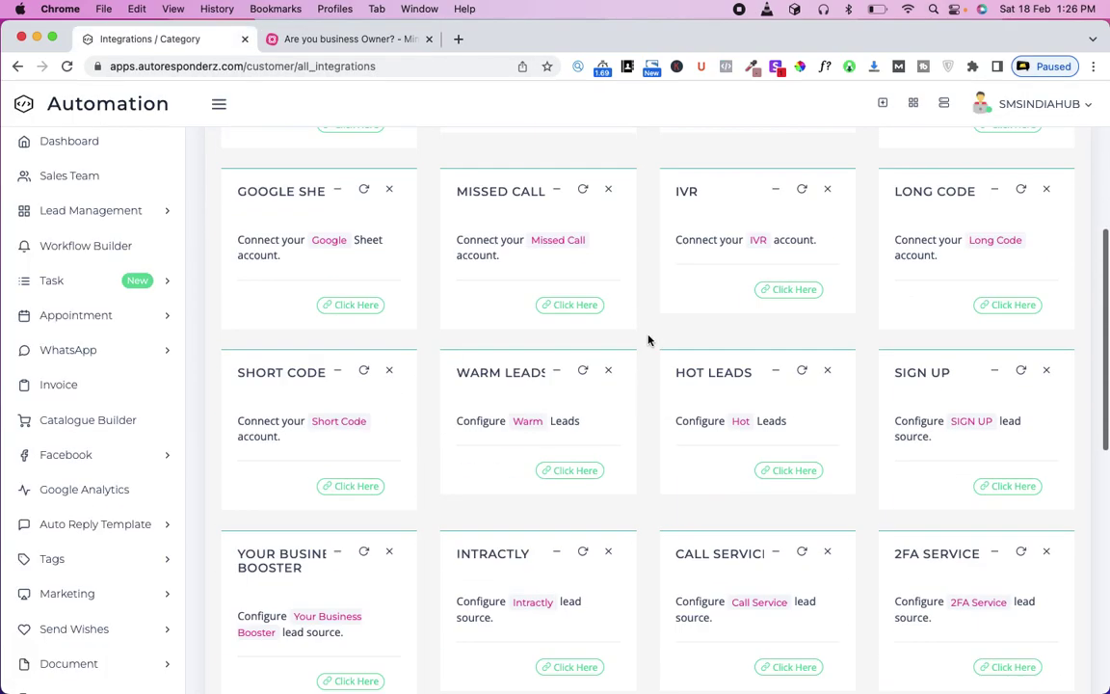
{"action": "scroll", "coordinate": [649, 339], "scroll_direction": "up", "scroll_amount": 3}
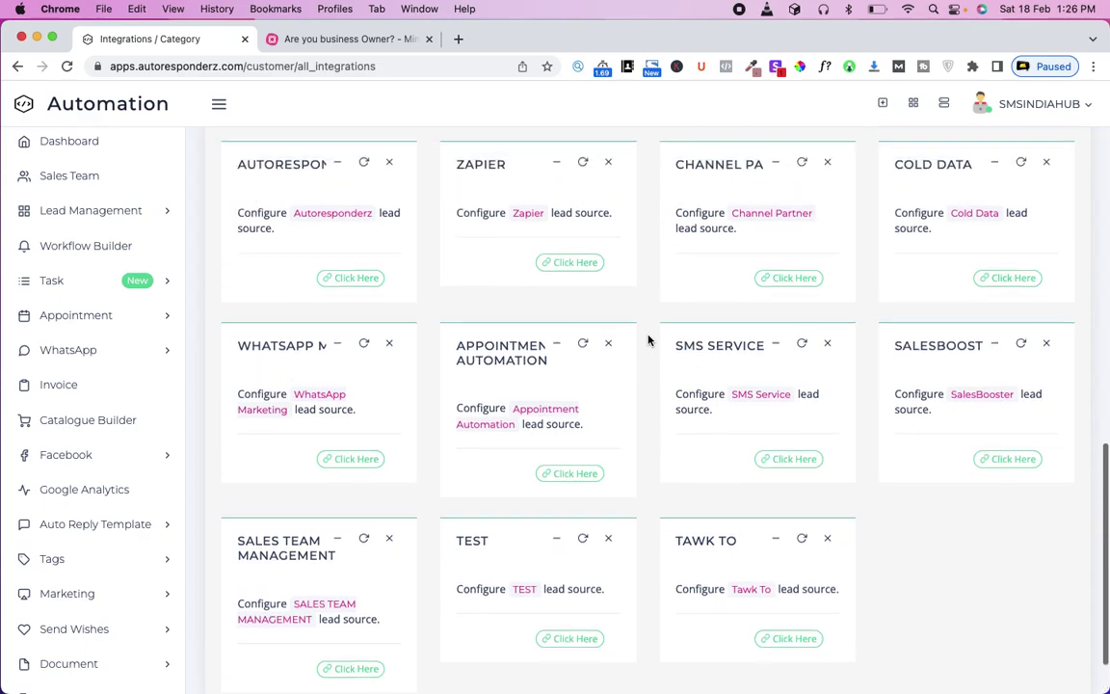
{"action": "scroll", "coordinate": [648, 339], "scroll_direction": "down", "scroll_amount": 4}
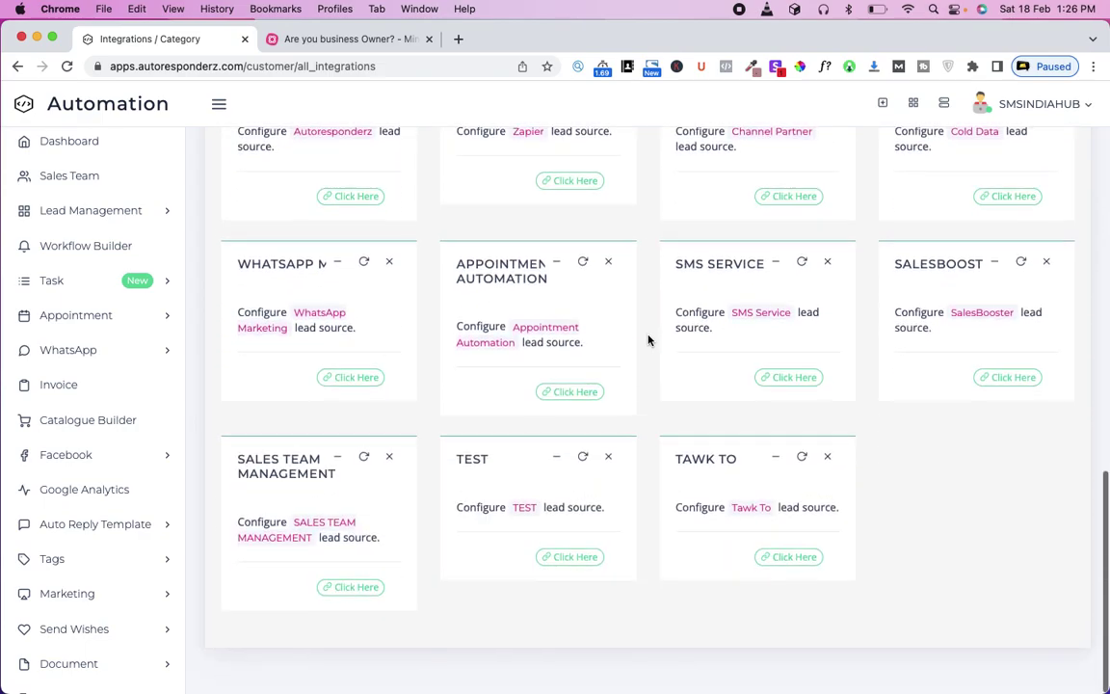
{"action": "scroll", "coordinate": [649, 340], "scroll_direction": "up", "scroll_amount": 6}
{"action": "scroll", "coordinate": [649, 339], "scroll_direction": "up", "scroll_amount": 8}
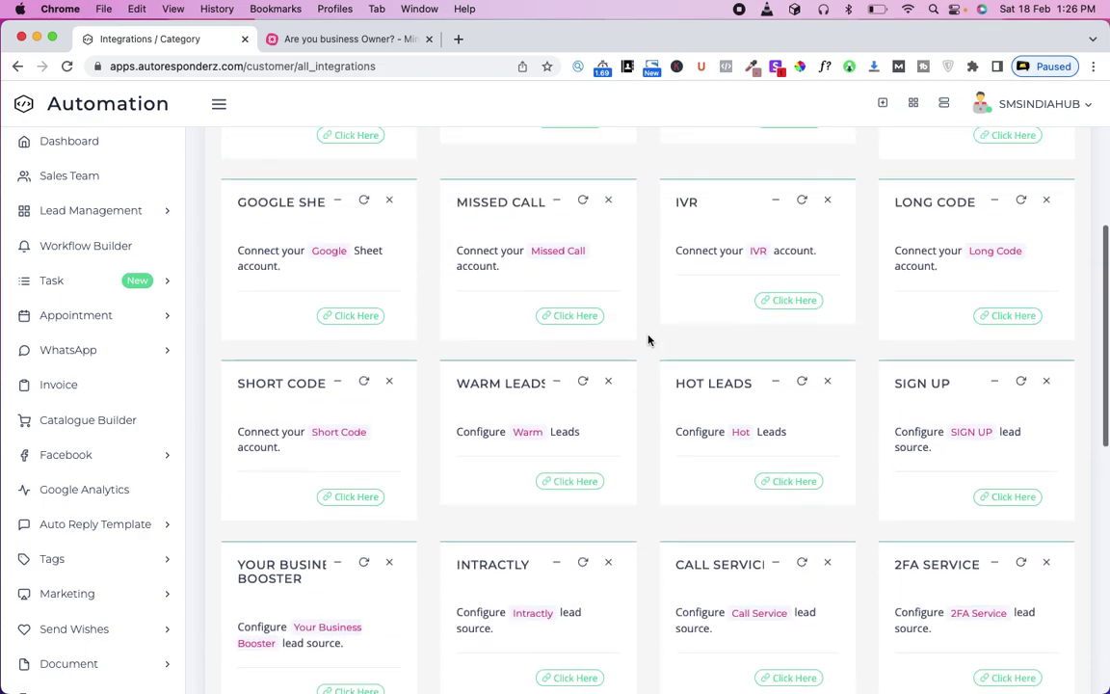
- Create and save a custom lead source named Print Media
{"action": "left_click", "coordinate": [1060, 173]}
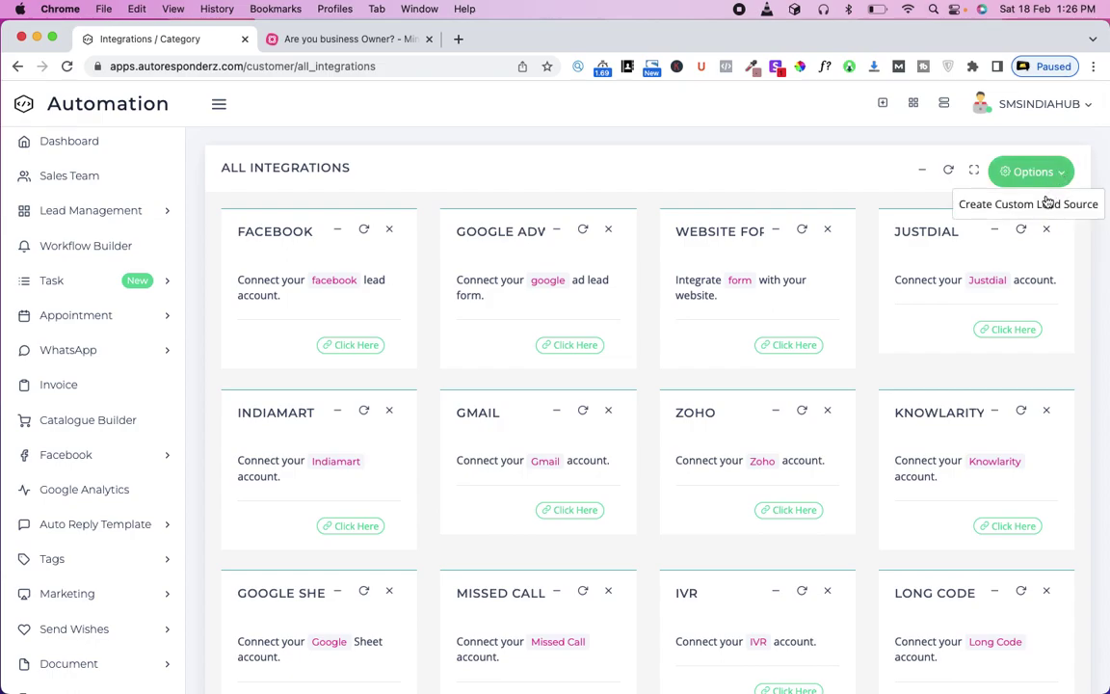
{"action": "left_click", "coordinate": [1045, 206]}
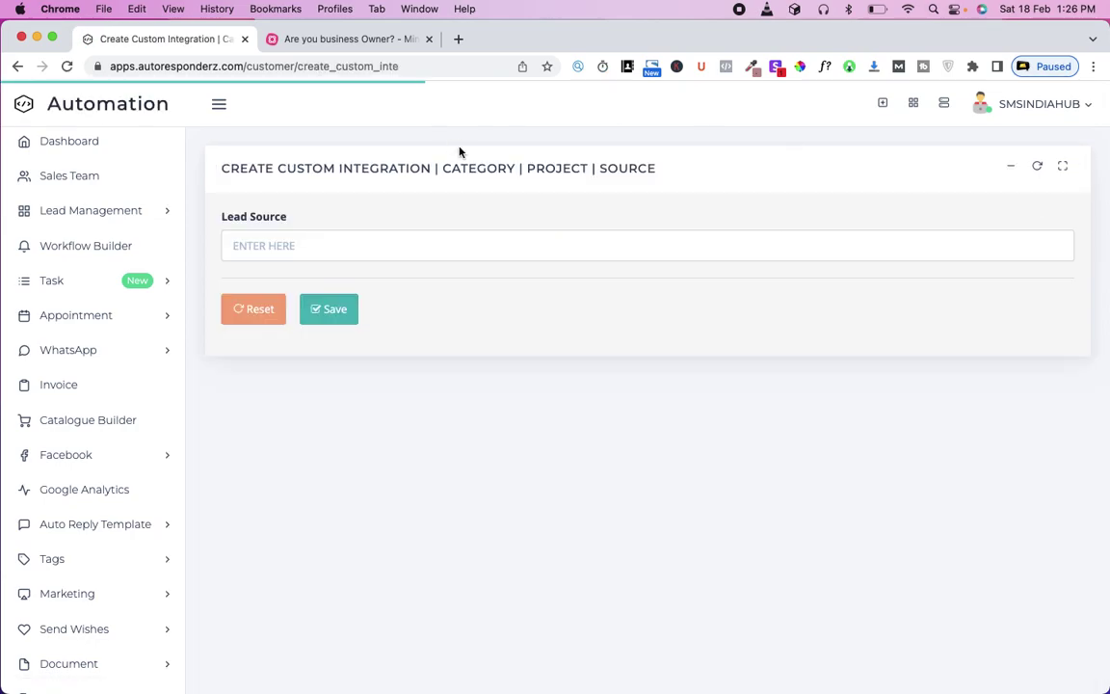
{"action": "left_click", "coordinate": [352, 41]}
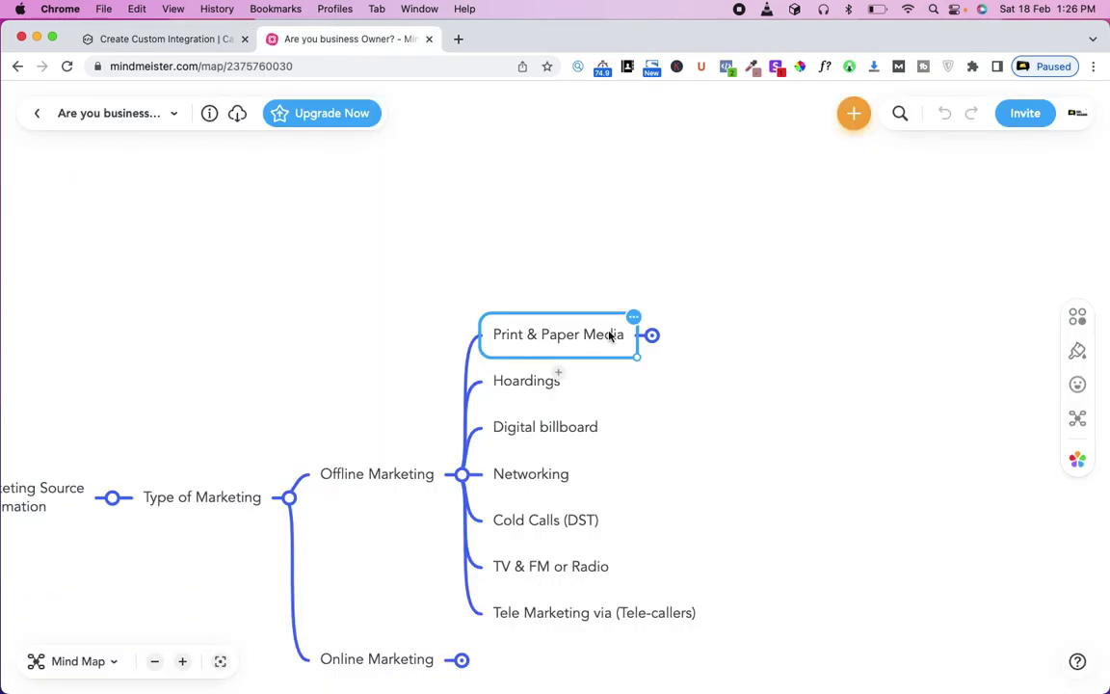
{"action": "left_click", "coordinate": [190, 38]}
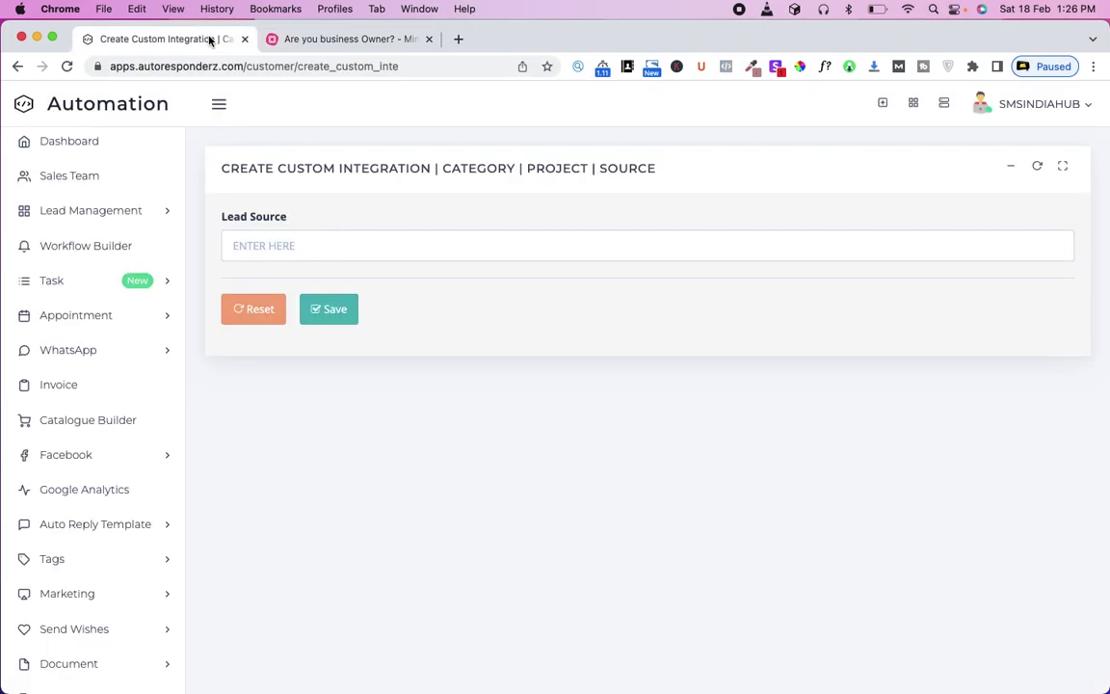
{"action": "left_click", "coordinate": [447, 246]}
{"action": "type", "text": "Pr"}
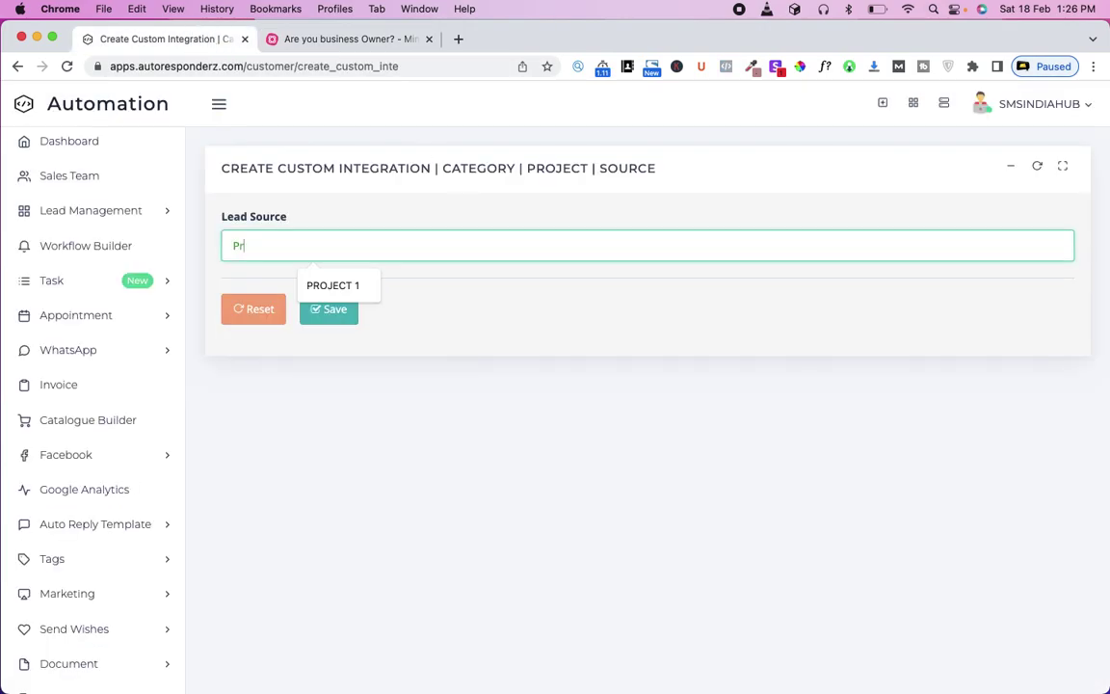
{"action": "type", "text": "int Media"}
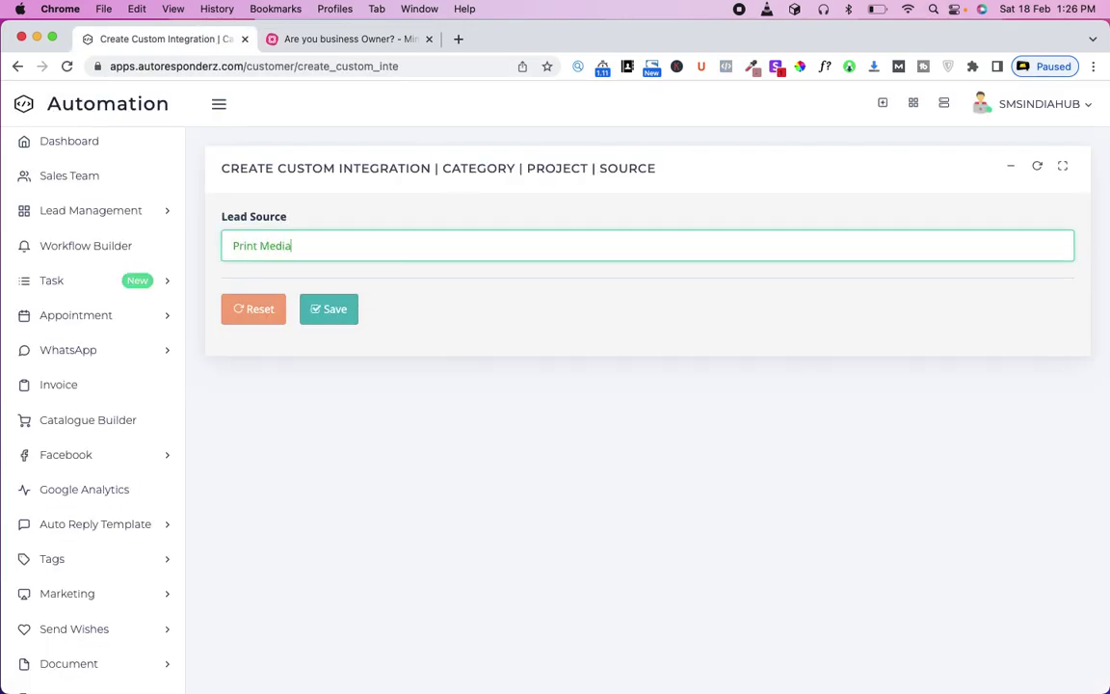
{"action": "left_click", "coordinate": [337, 313]}
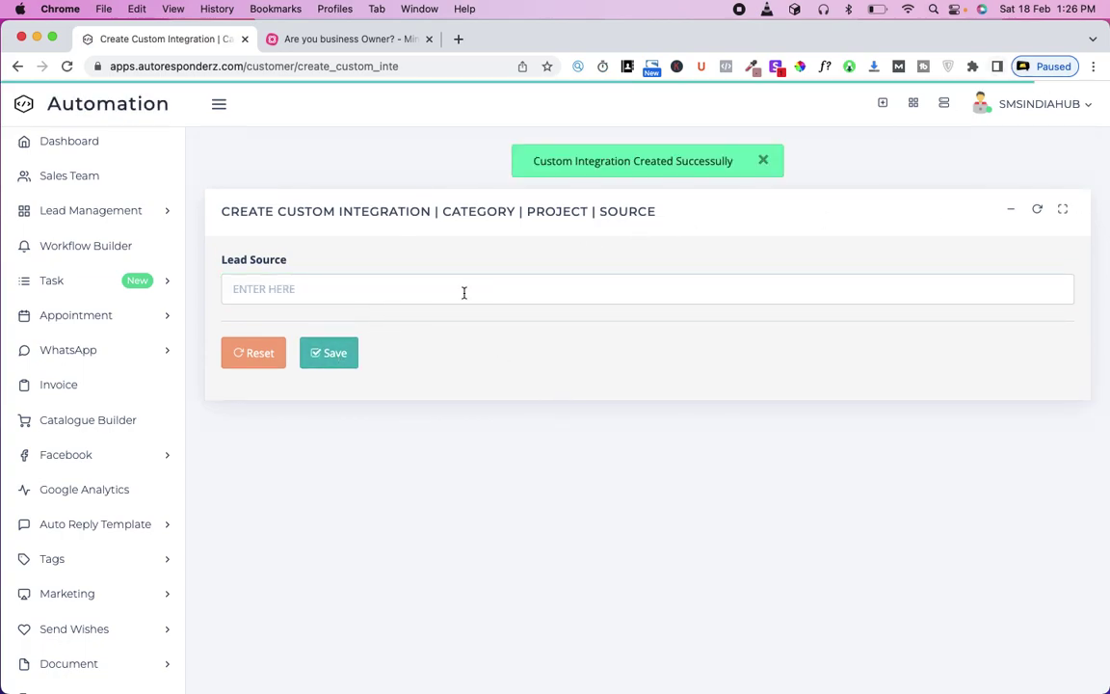
- Return to the Marketing Source page and open the configuration of the Print Media lead source
{"action": "left_click", "coordinate": [106, 218]}
{"action": "left_click", "coordinate": [92, 281]}
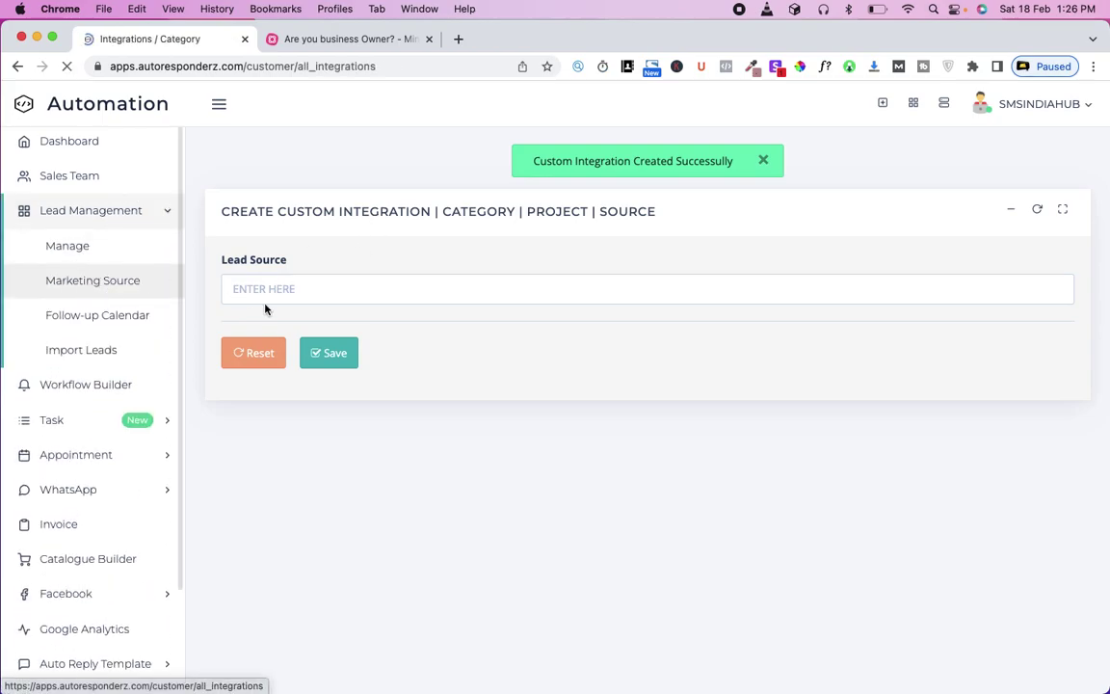
{"action": "scroll", "coordinate": [543, 412], "scroll_direction": "down", "scroll_amount": 5}
{"action": "scroll", "coordinate": [543, 412], "scroll_direction": "down", "scroll_amount": 6}
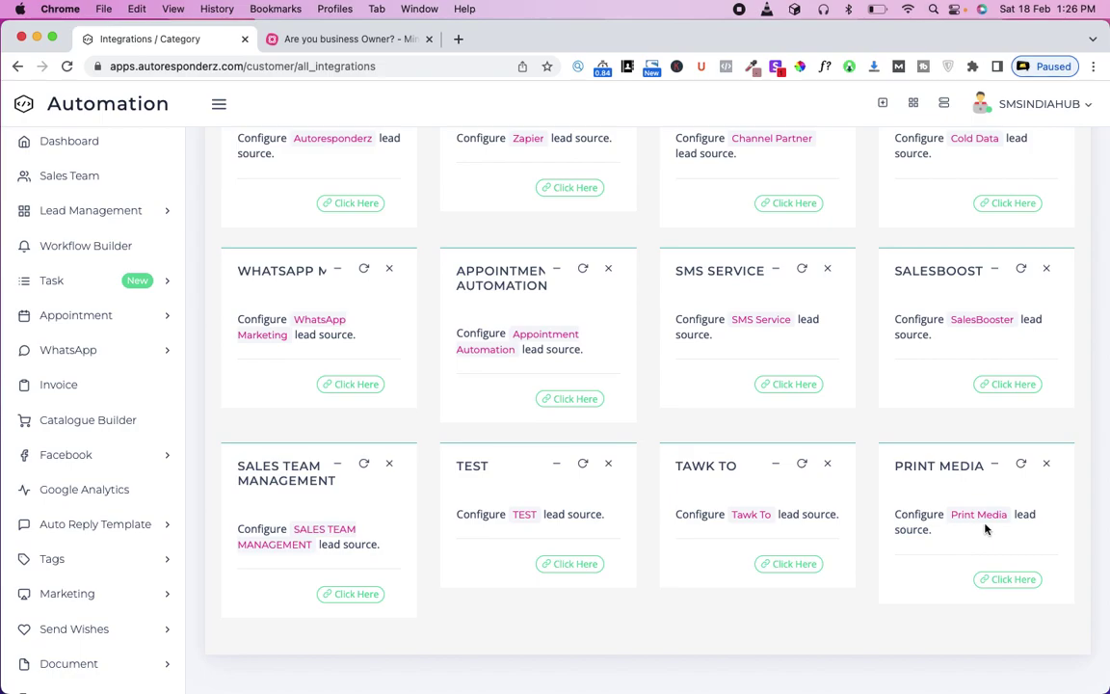
{"action": "left_click", "coordinate": [1011, 583]}
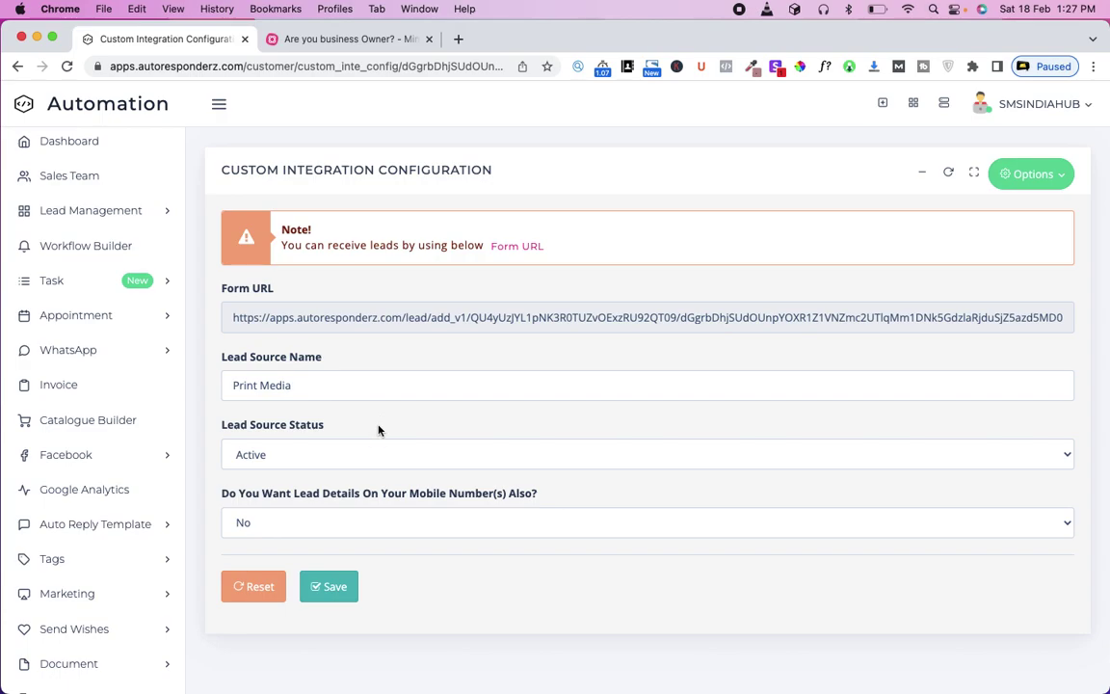
- Keep the lead source status Active and set the option for receiving lead details on mobile numbers to Yes
{"action": "left_click", "coordinate": [306, 467]}
{"action": "left_click", "coordinate": [250, 454]}
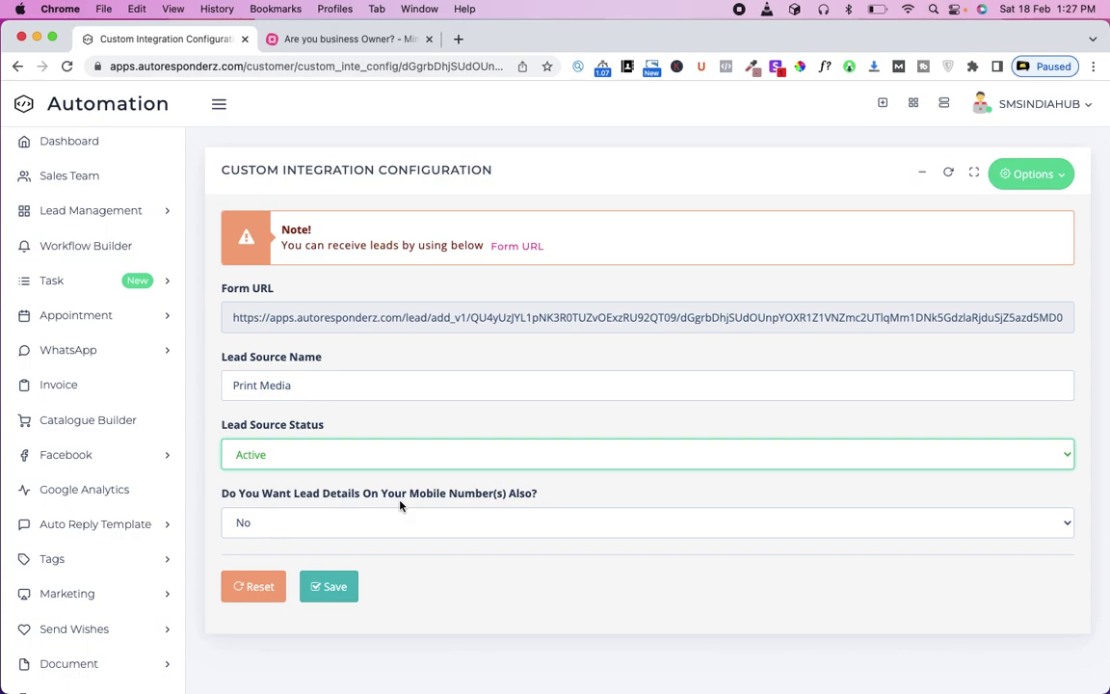
{"action": "left_click", "coordinate": [462, 522]}
{"action": "left_click", "coordinate": [301, 542]}
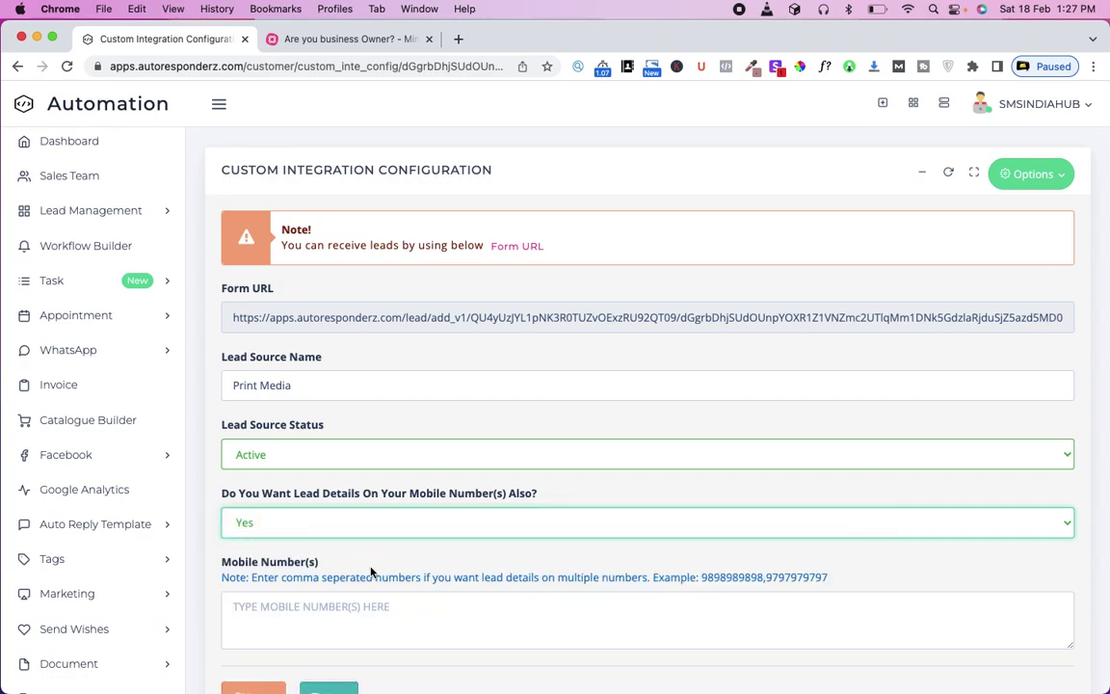
{"action": "left_click", "coordinate": [391, 607]}
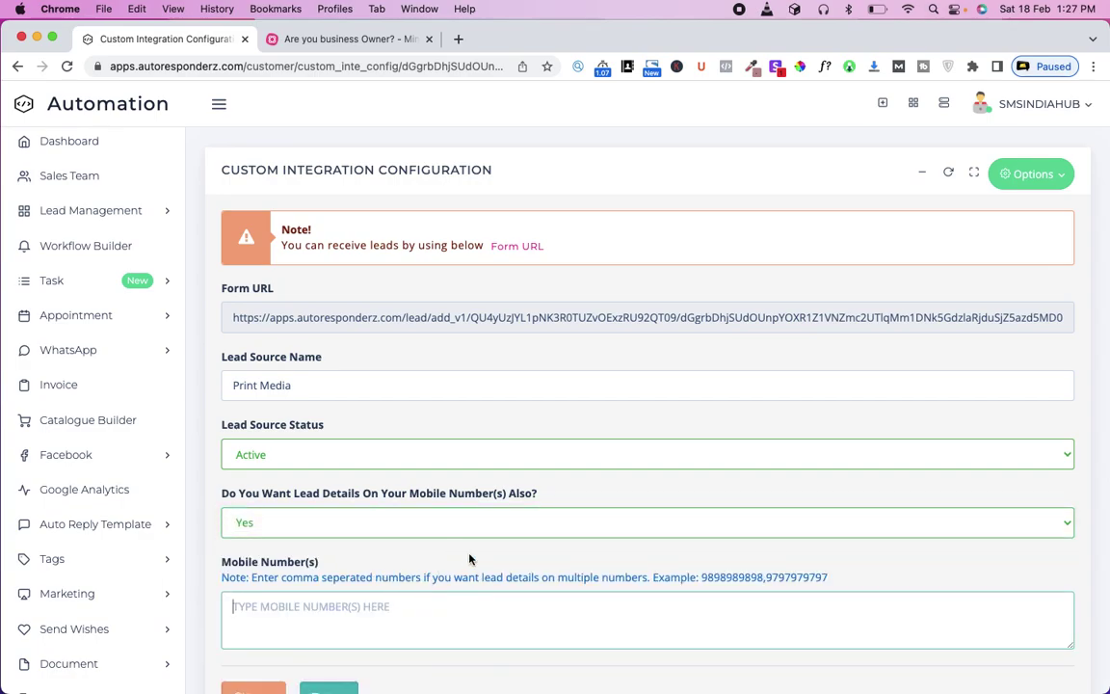
{"action": "scroll", "coordinate": [472, 554], "scroll_direction": "down", "scroll_amount": 3}
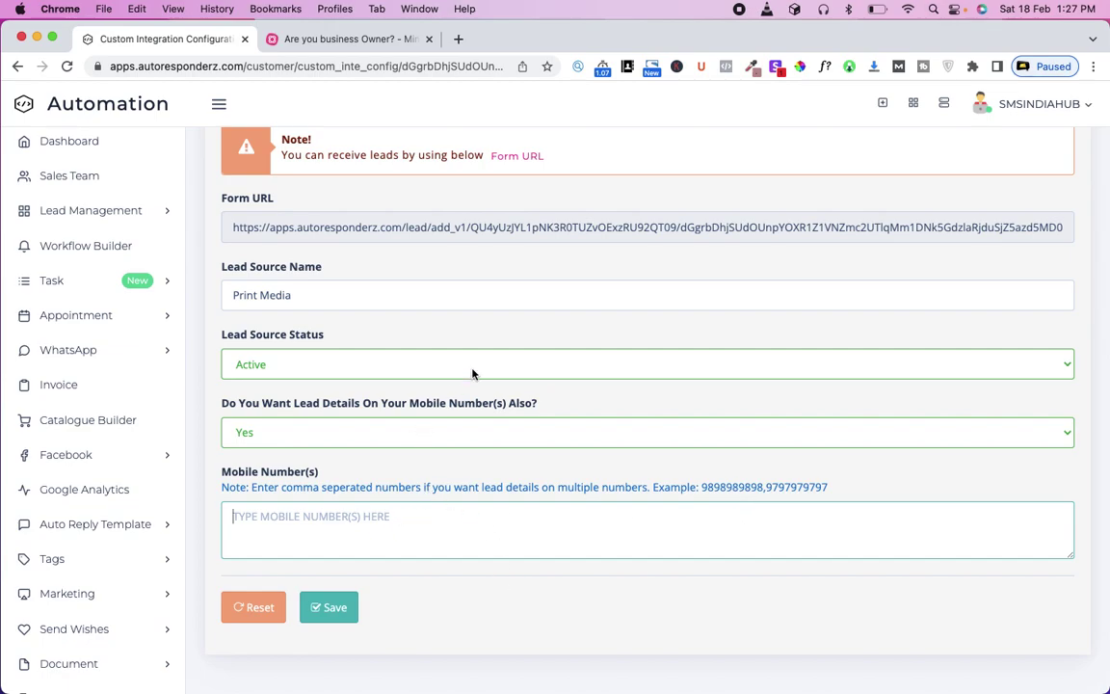
{"action": "scroll", "coordinate": [448, 322], "scroll_direction": "up", "scroll_amount": 3}
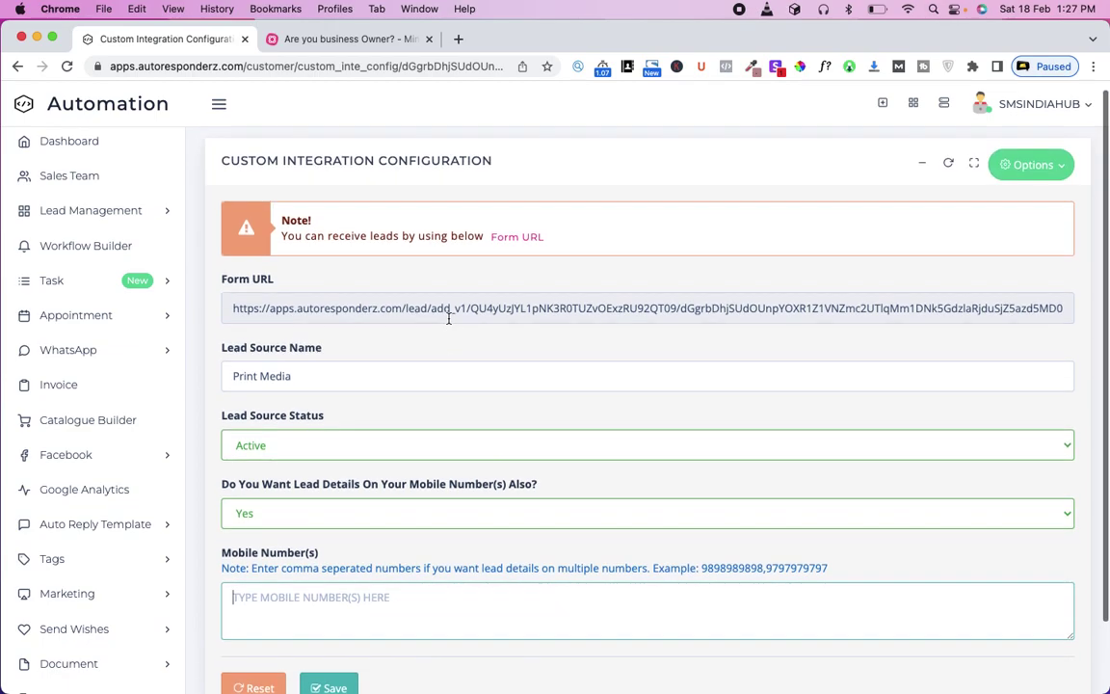
- Revisit the Print & Paper Media topic in the mind map and view the options offered on the lead source configuration page
{"action": "left_click", "coordinate": [365, 38]}
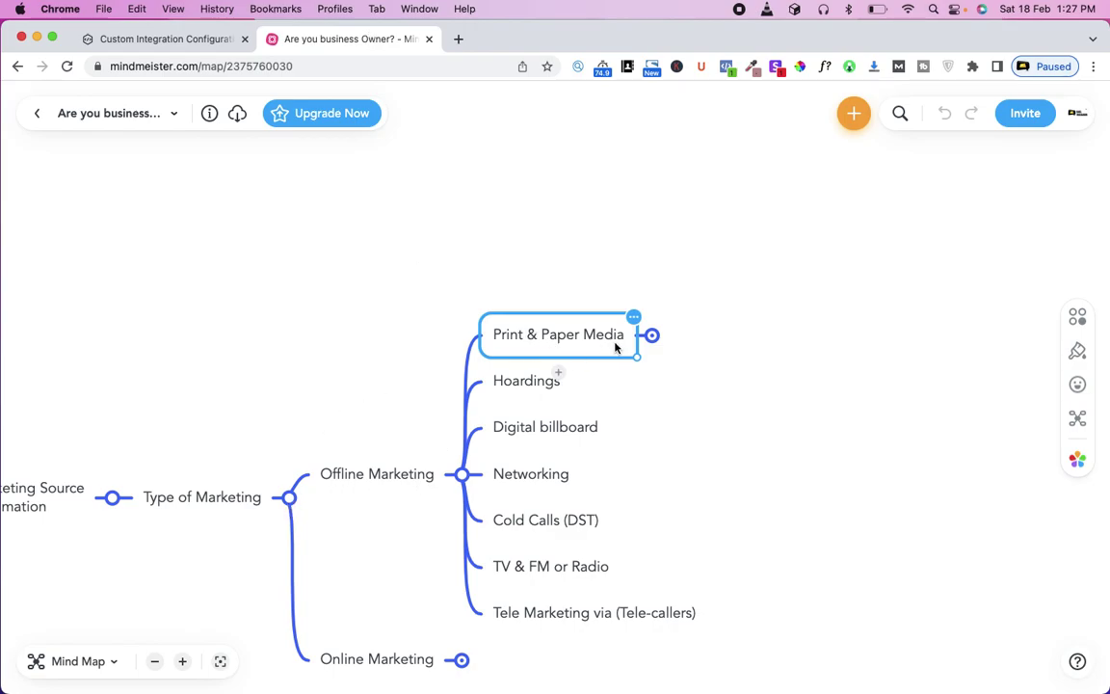
{"action": "left_click", "coordinate": [175, 39]}
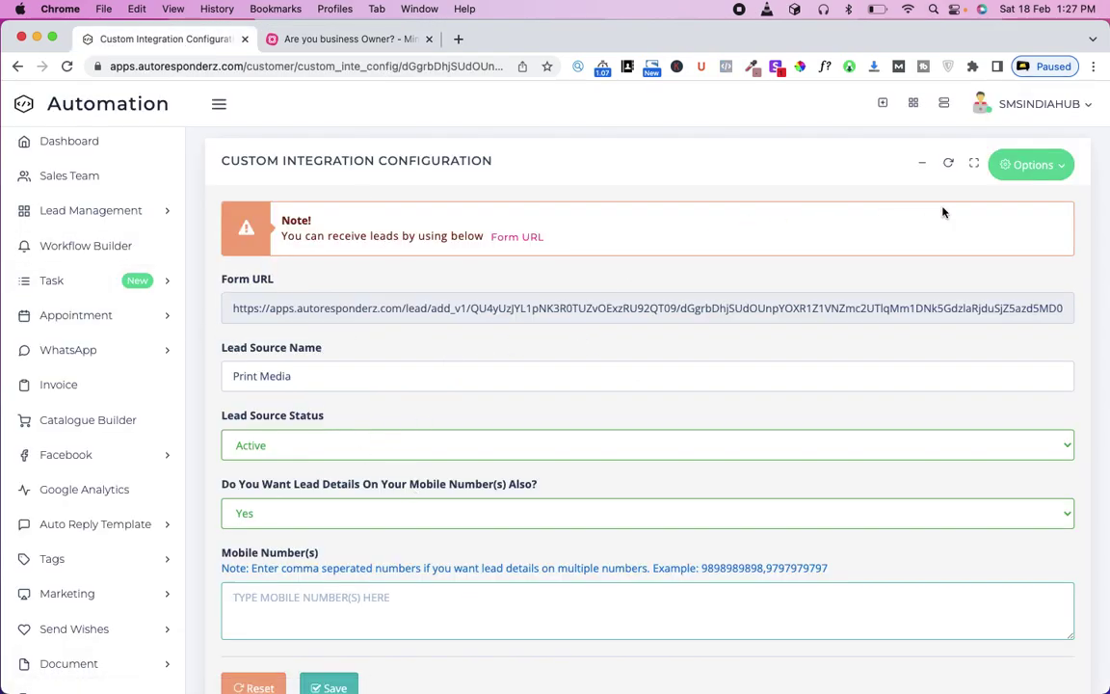
{"action": "left_click", "coordinate": [1003, 165]}
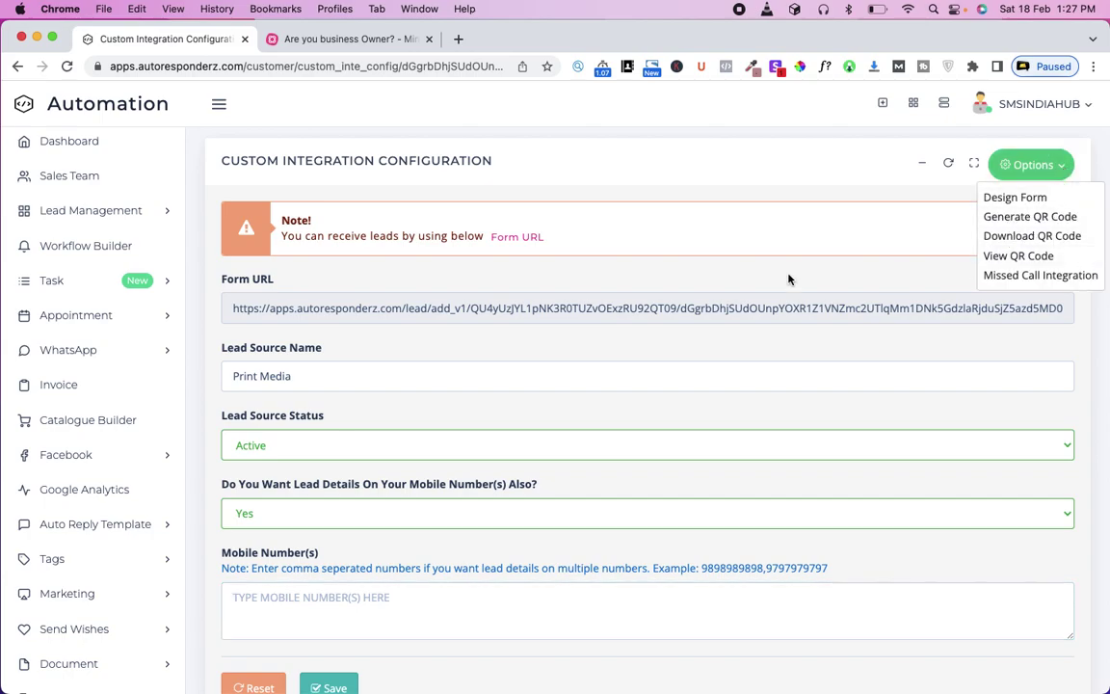
- Copy the Print Media lead source's form URL and open it in a new browser tab
{"action": "left_click", "coordinate": [533, 310]}
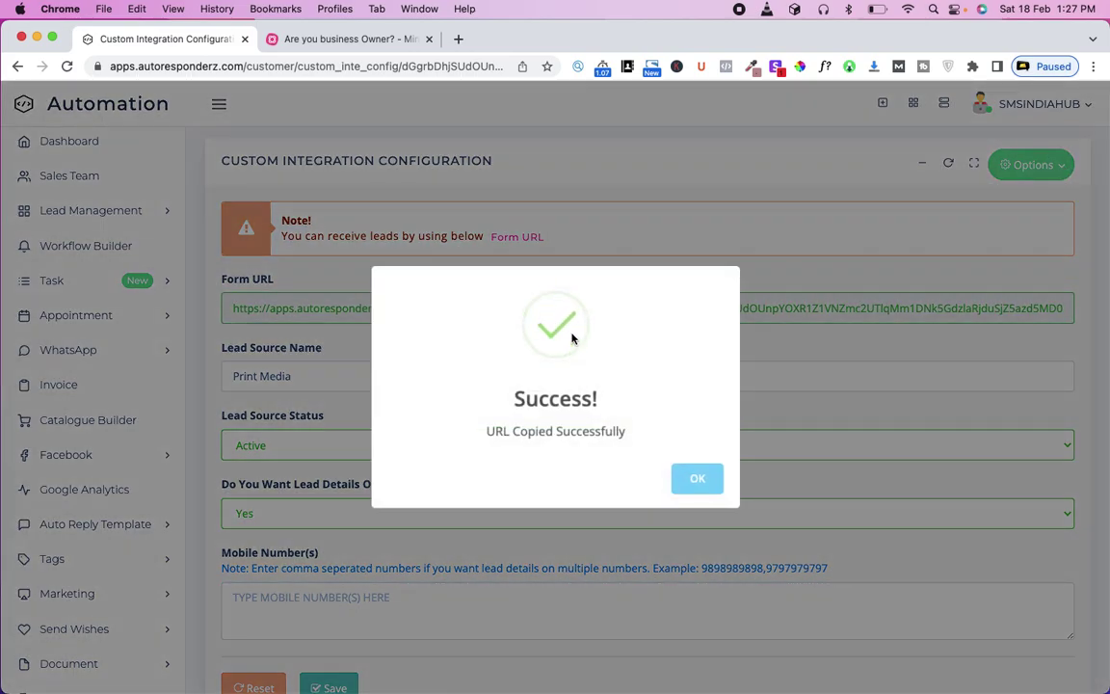
{"action": "left_click", "coordinate": [701, 480]}
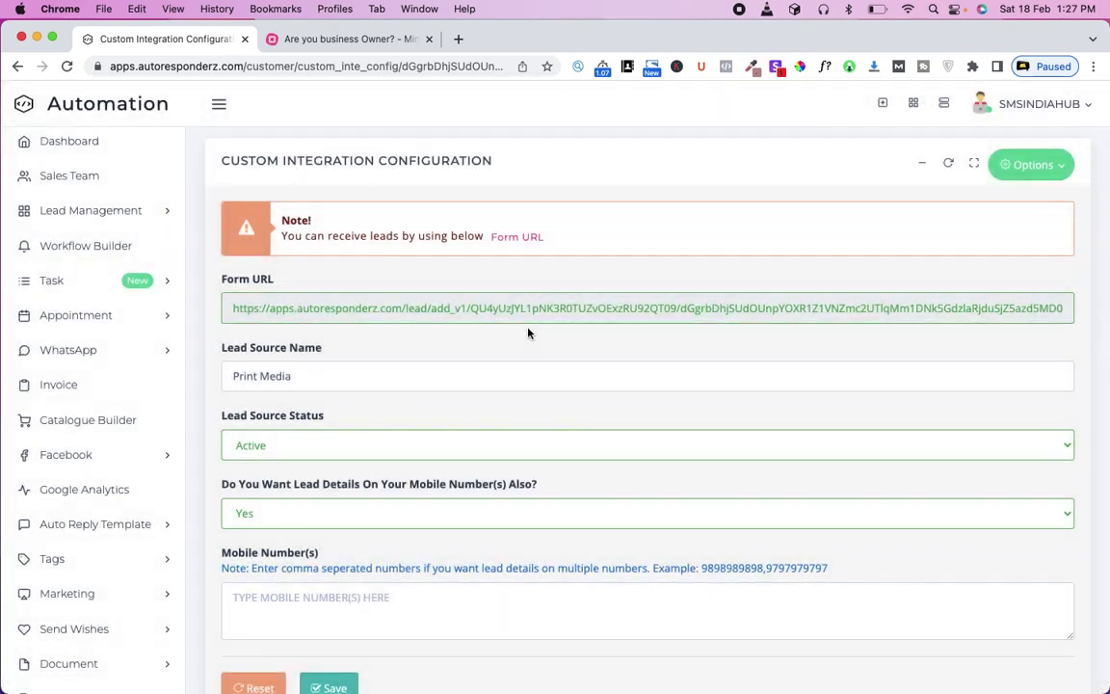
{"action": "left_click", "coordinate": [462, 42]}
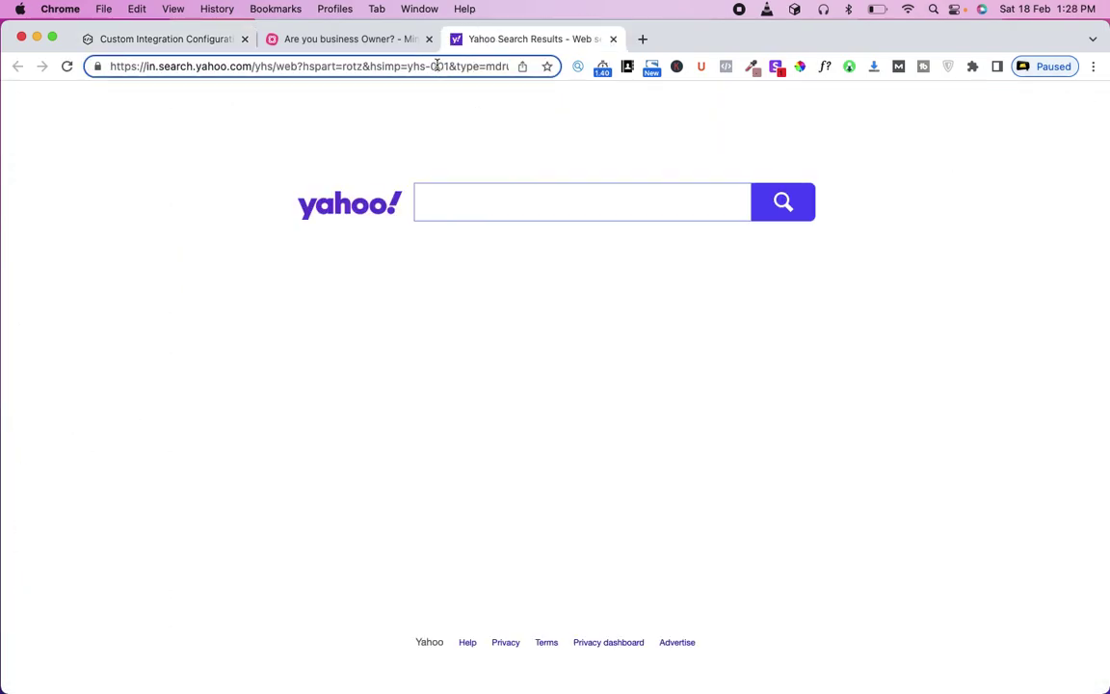
{"action": "left_click", "coordinate": [436, 66]}
{"action": "key", "text": "super+v"}
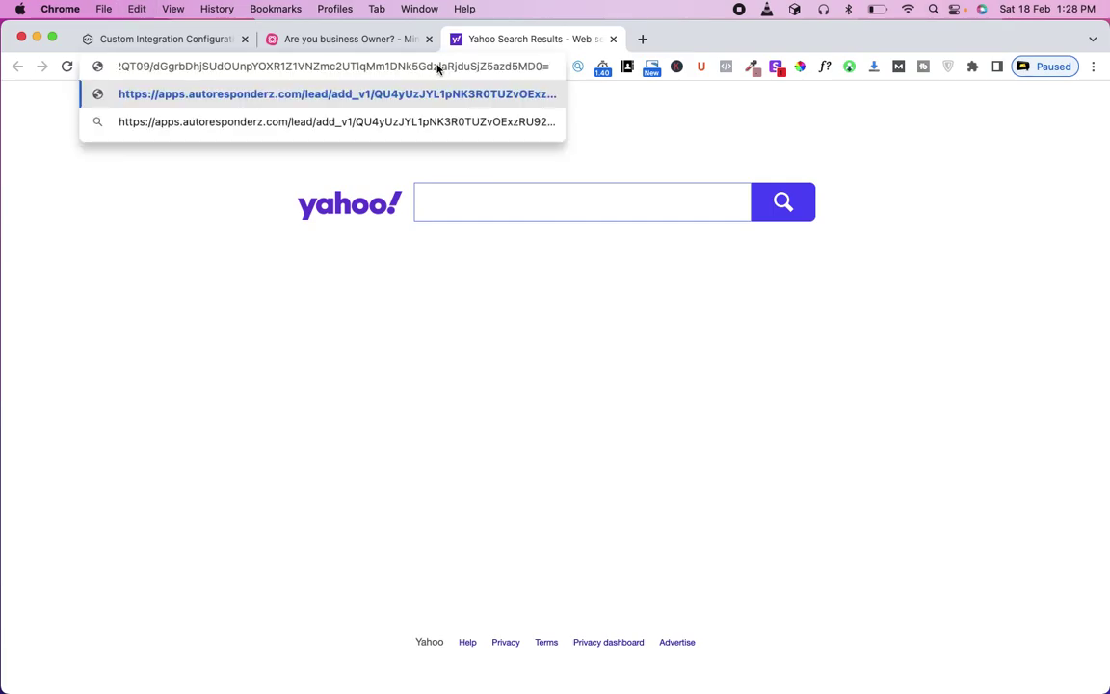
{"action": "key", "text": "Return"}
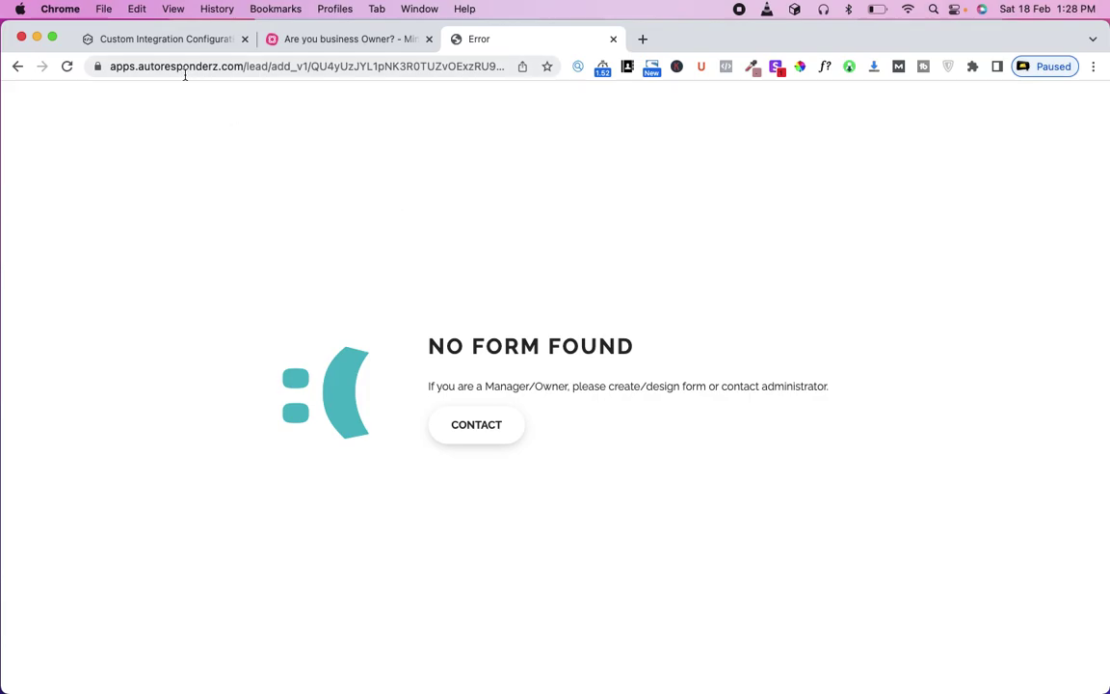
- Return to the Print Media configuration, open its form designer and check the default Fullname and Contact fields
{"action": "left_click", "coordinate": [181, 39]}
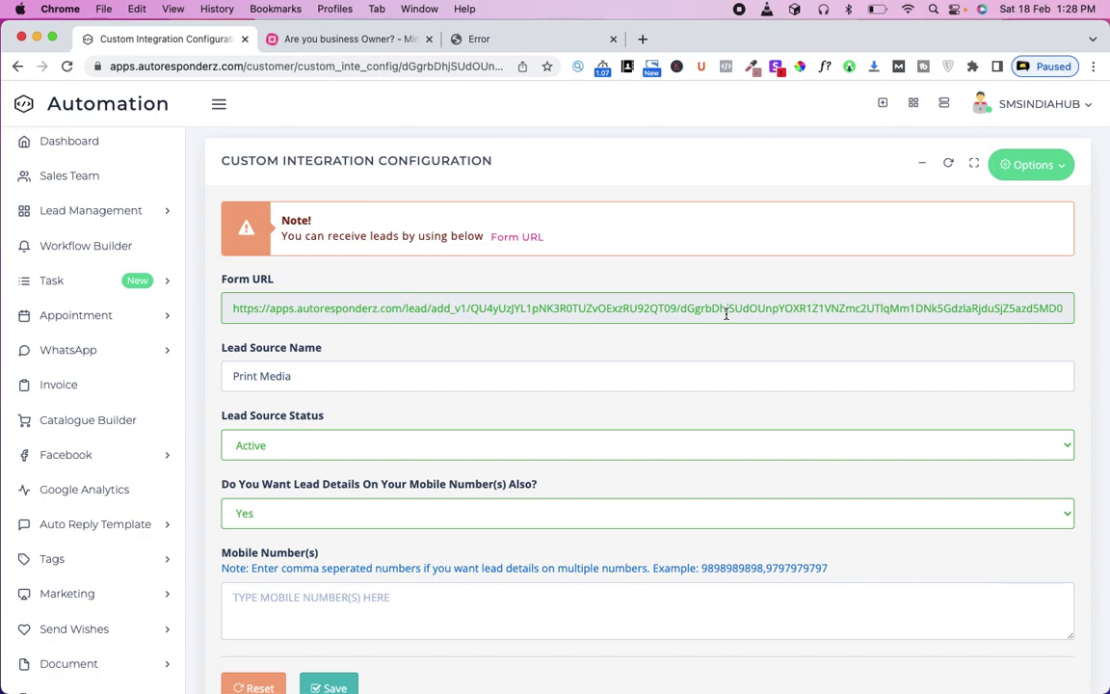
{"action": "left_click", "coordinate": [1062, 169]}
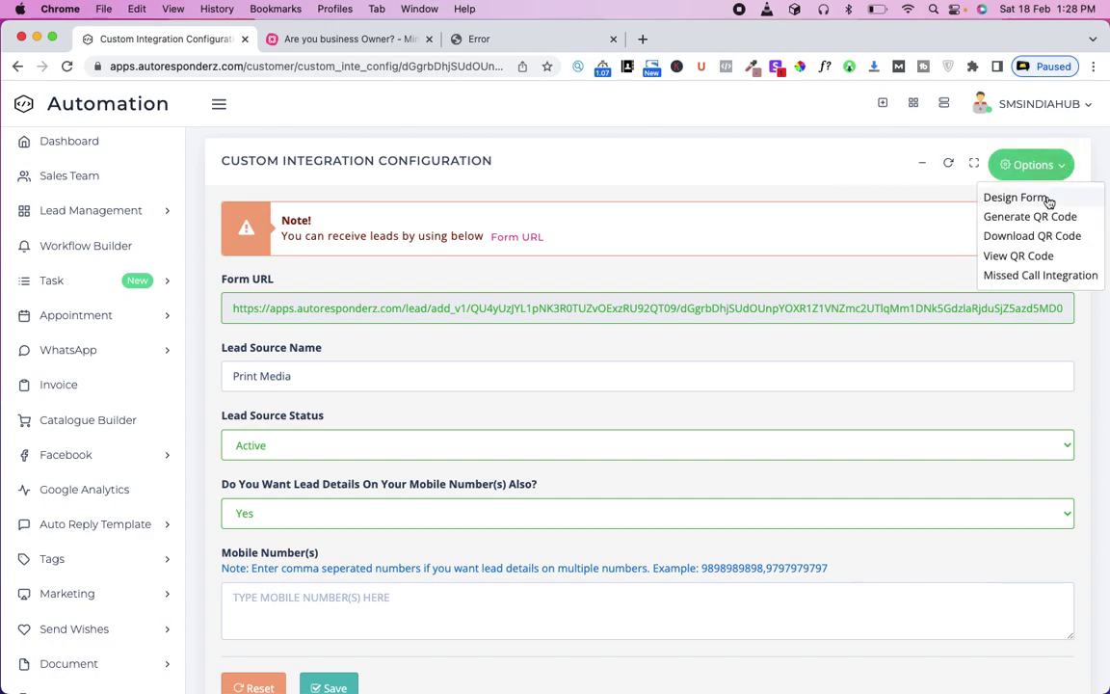
{"action": "left_click", "coordinate": [1044, 198]}
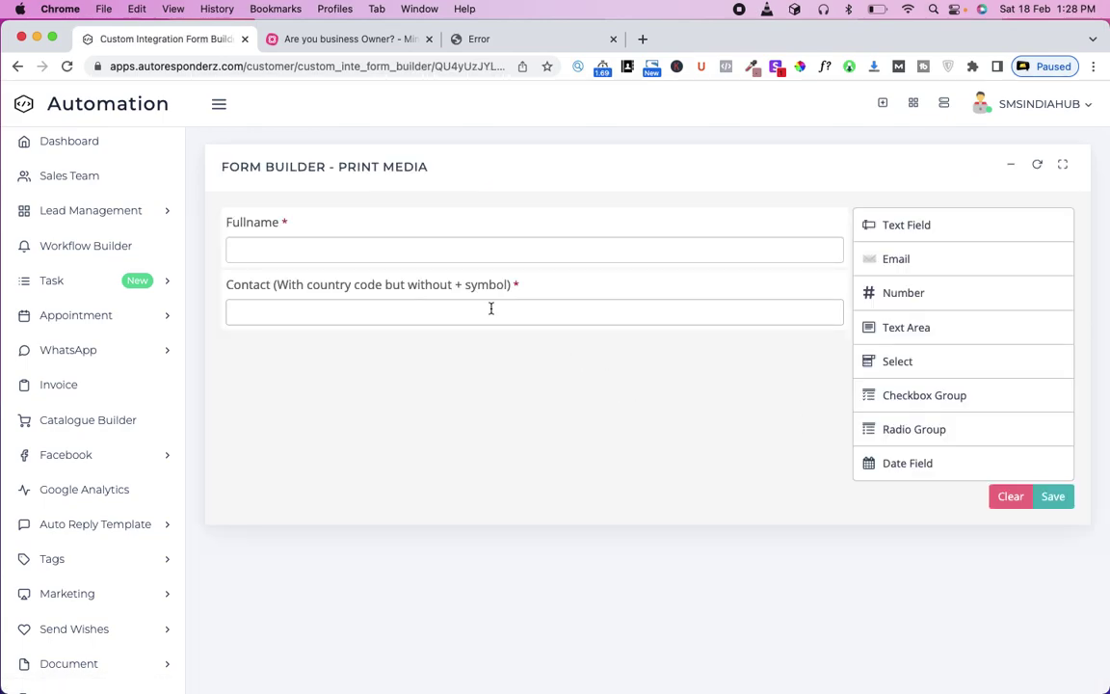
{"action": "left_click", "coordinate": [280, 251]}
{"action": "left_click", "coordinate": [266, 313]}
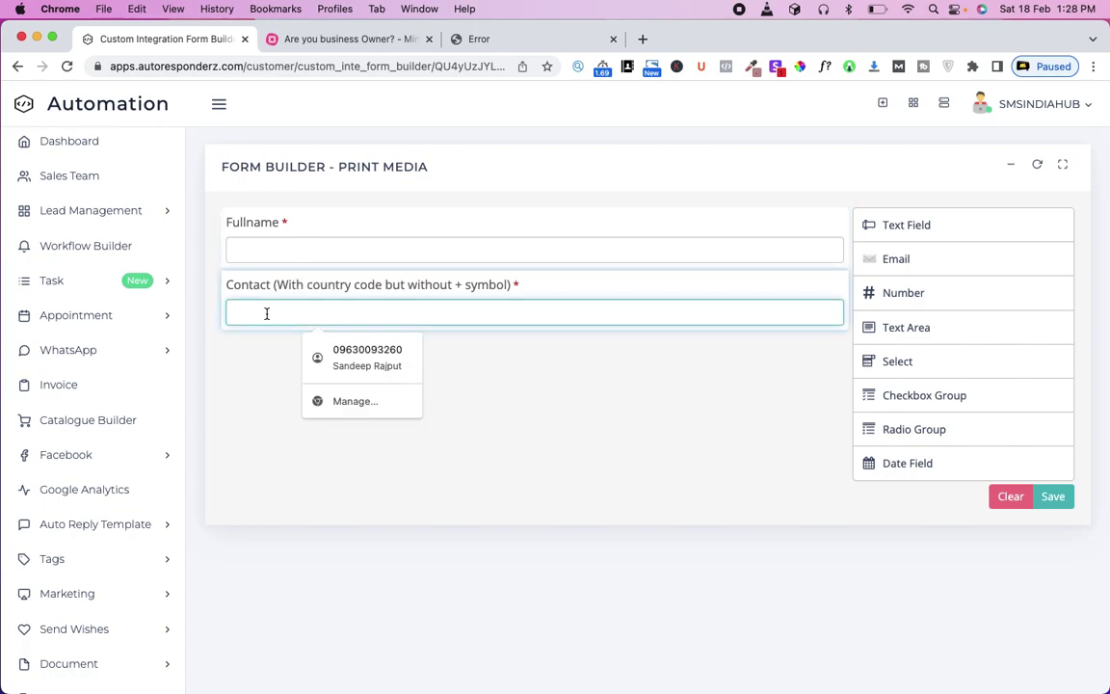
{"action": "left_click", "coordinate": [829, 386]}
- Add a required Email field below the Contact field in the form
{"action": "left_click_drag", "start_coordinate": [882, 262], "coordinate": [472, 379]}
{"action": "left_click", "coordinate": [349, 382]}
{"action": "left_click", "coordinate": [536, 525]}
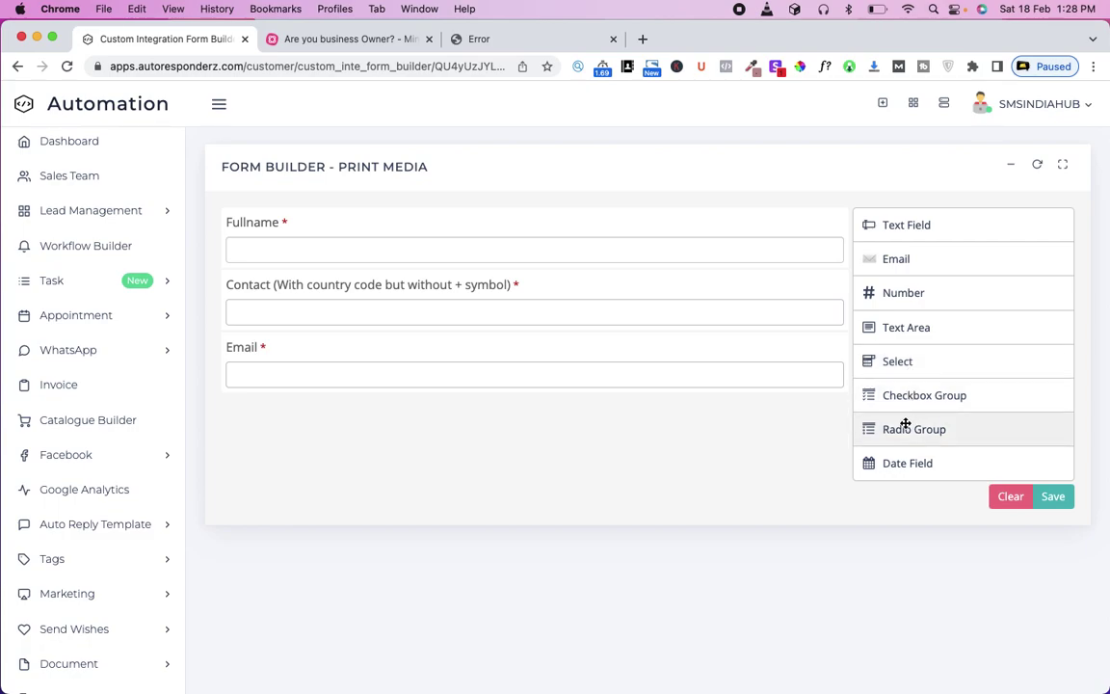
- Add a required date field labelled DOB below the Email field
{"action": "left_click_drag", "start_coordinate": [900, 461], "coordinate": [427, 453]}
{"action": "left_click", "coordinate": [350, 444]}
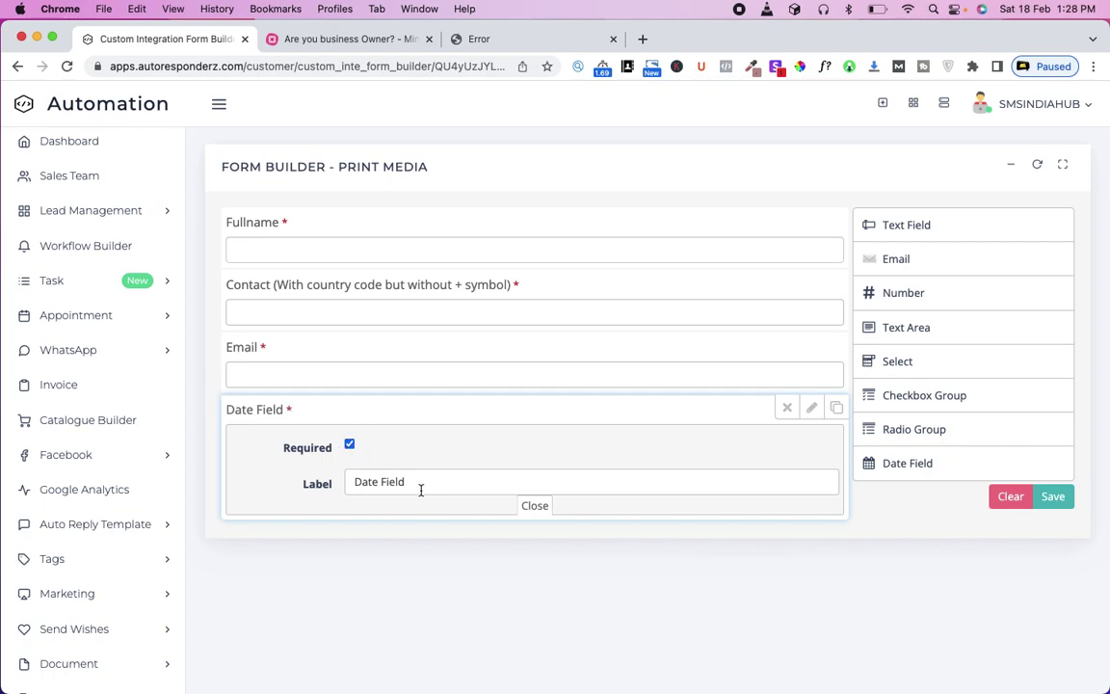
{"action": "triple_click", "coordinate": [420, 488]}
{"action": "type", "text": "DOB"}
{"action": "left_click", "coordinate": [537, 507]}
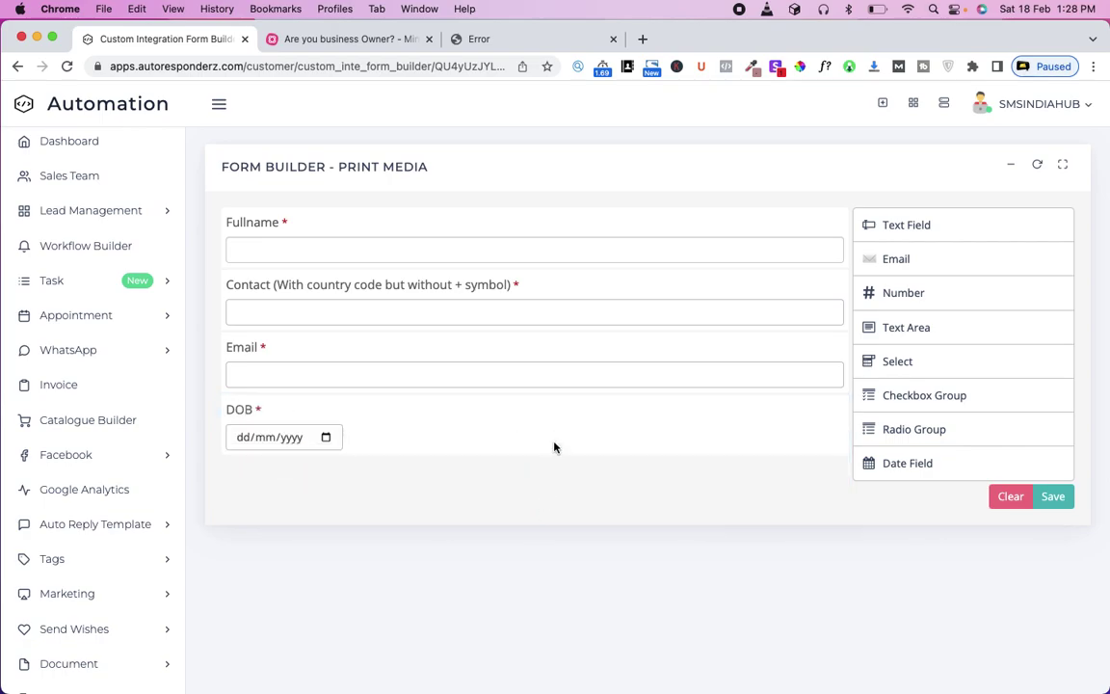
- Add a required checkbox group below the DOB field and label it Job Type
{"action": "left_click_drag", "start_coordinate": [928, 396], "coordinate": [430, 473]}
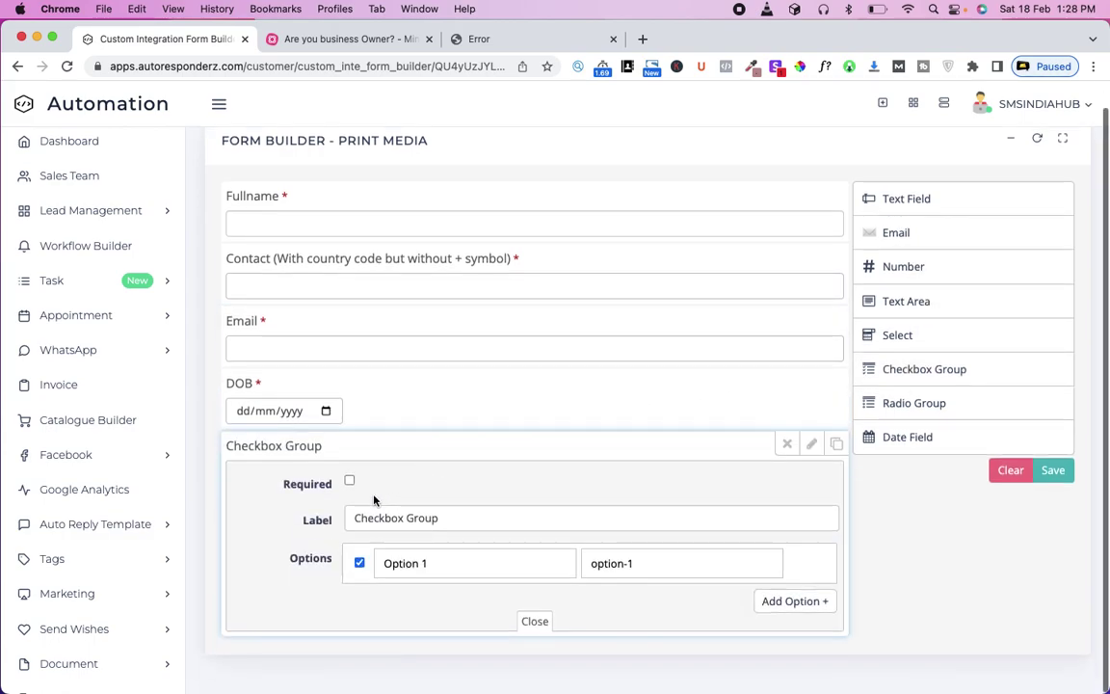
{"action": "left_click", "coordinate": [350, 481]}
{"action": "left_click", "coordinate": [442, 518]}
{"action": "triple_click", "coordinate": [441, 518]}
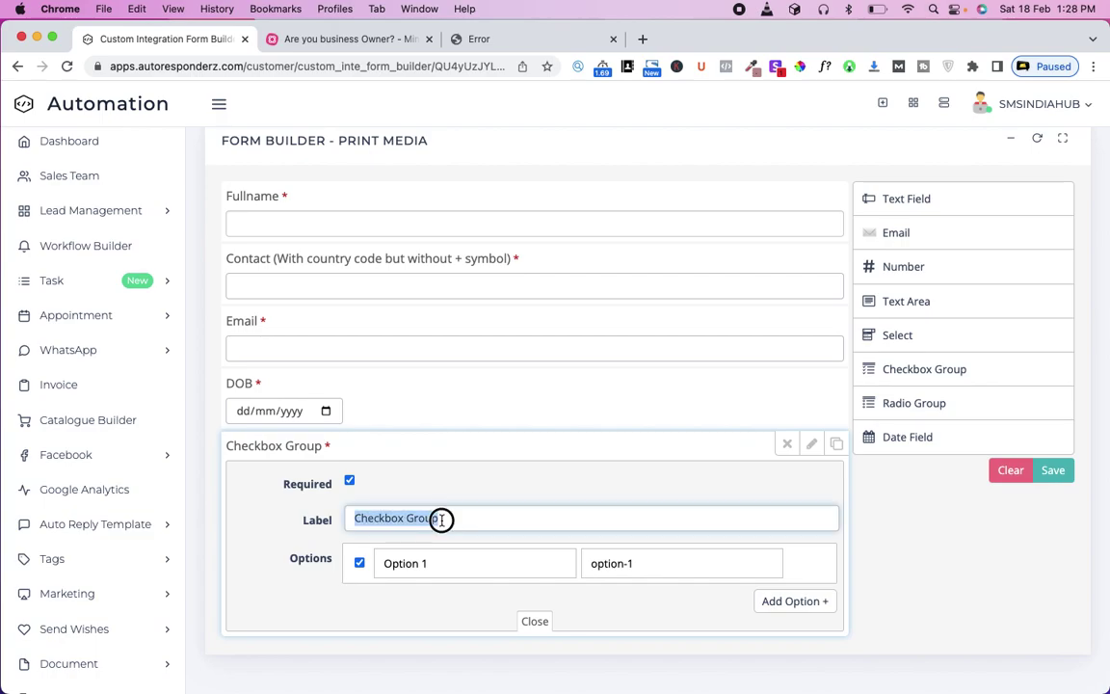
{"action": "type", "text": "Status"}
{"action": "key", "text": "Tab"}
{"action": "key", "text": "Tab"}
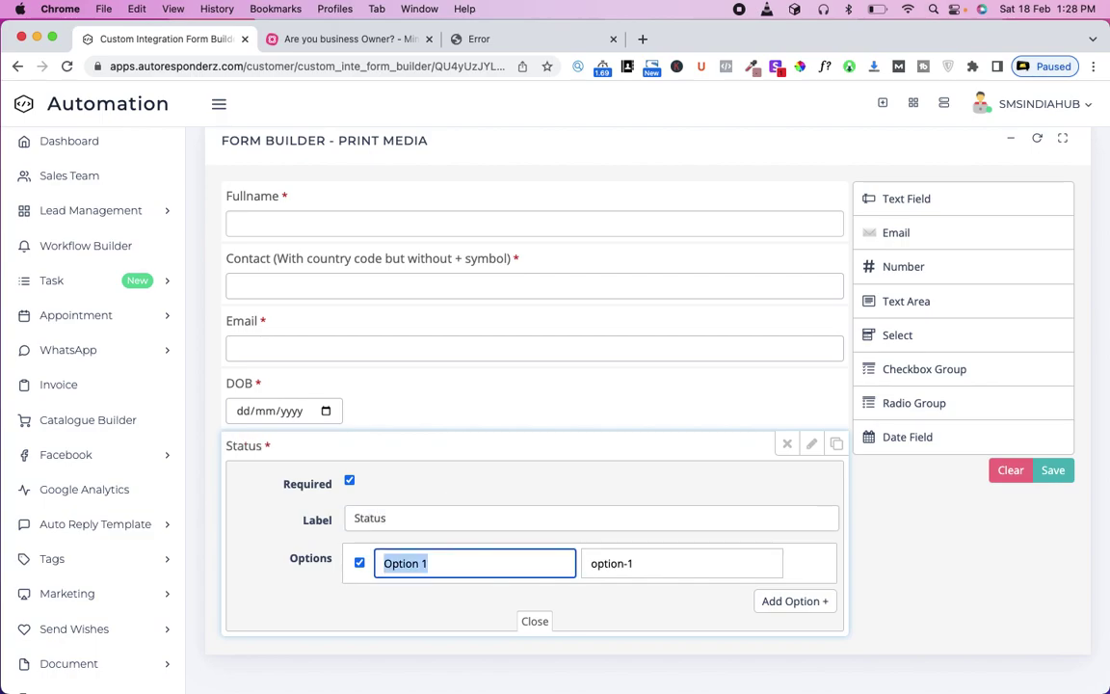
{"action": "left_click", "coordinate": [441, 520]}
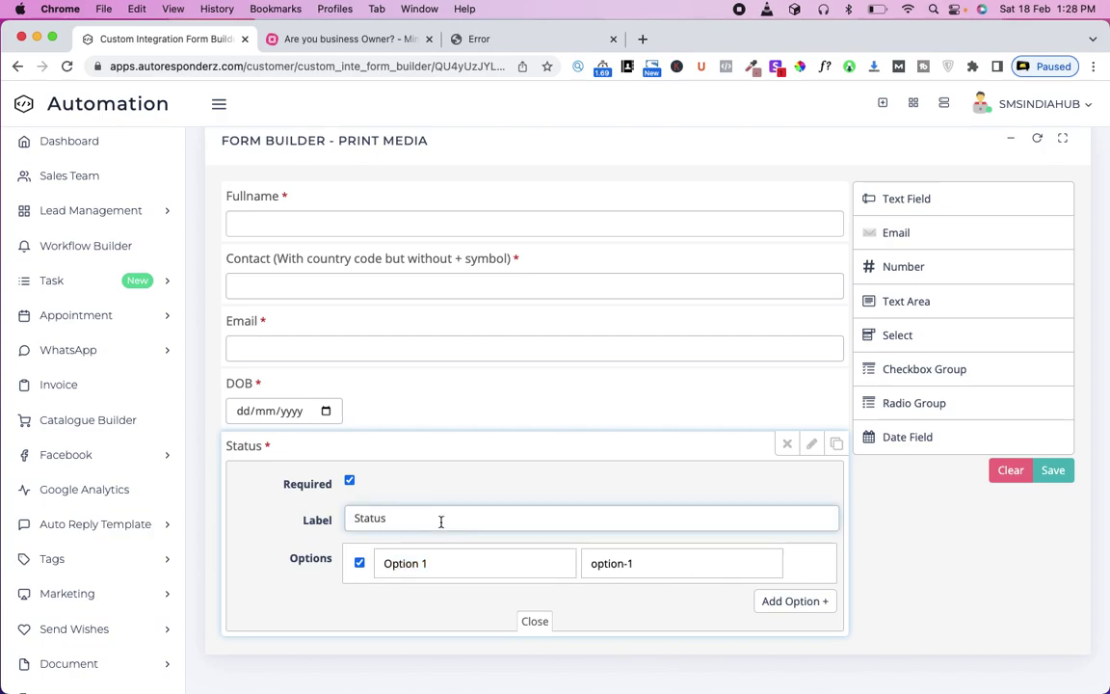
{"action": "double_click", "coordinate": [440, 521]}
{"action": "type", "text": "Job Type"}
- Set both the label and the value of the first Job Type option to Pvt
{"action": "key", "text": "Tab"}
{"action": "key", "text": "Tab"}
{"action": "type", "text": "Job"}
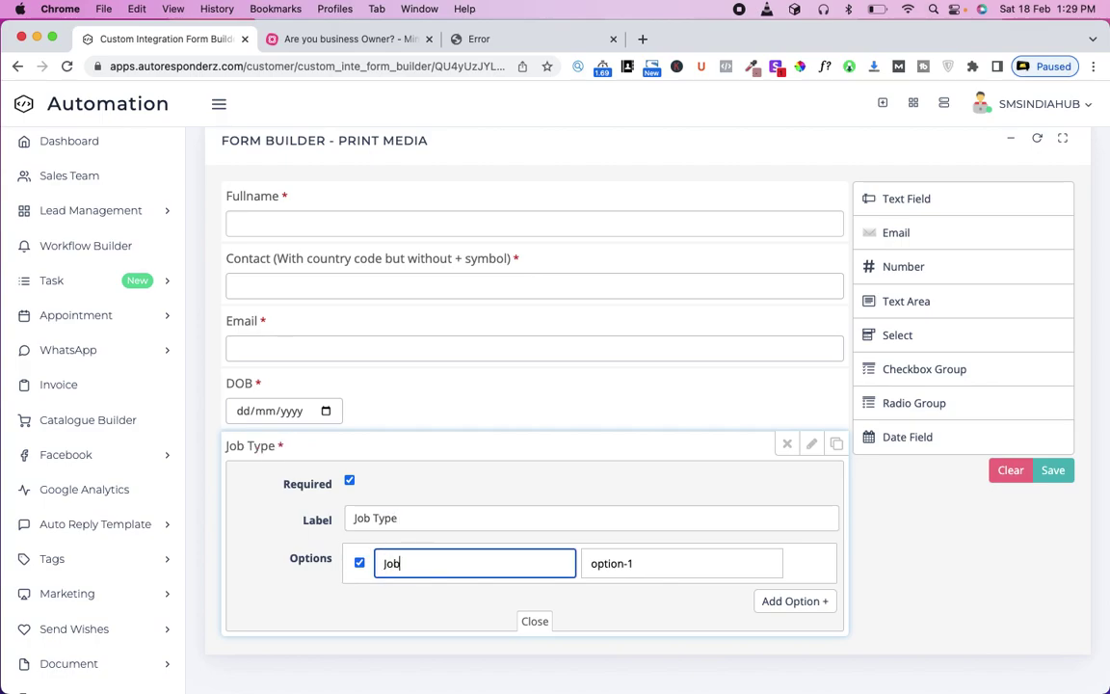
{"action": "key", "text": "Tab"}
{"action": "key", "text": "shift+Tab"}
{"action": "type", "text": "Pr"}
{"action": "key", "text": "Tab"}
{"action": "type", "text": "Pv"}
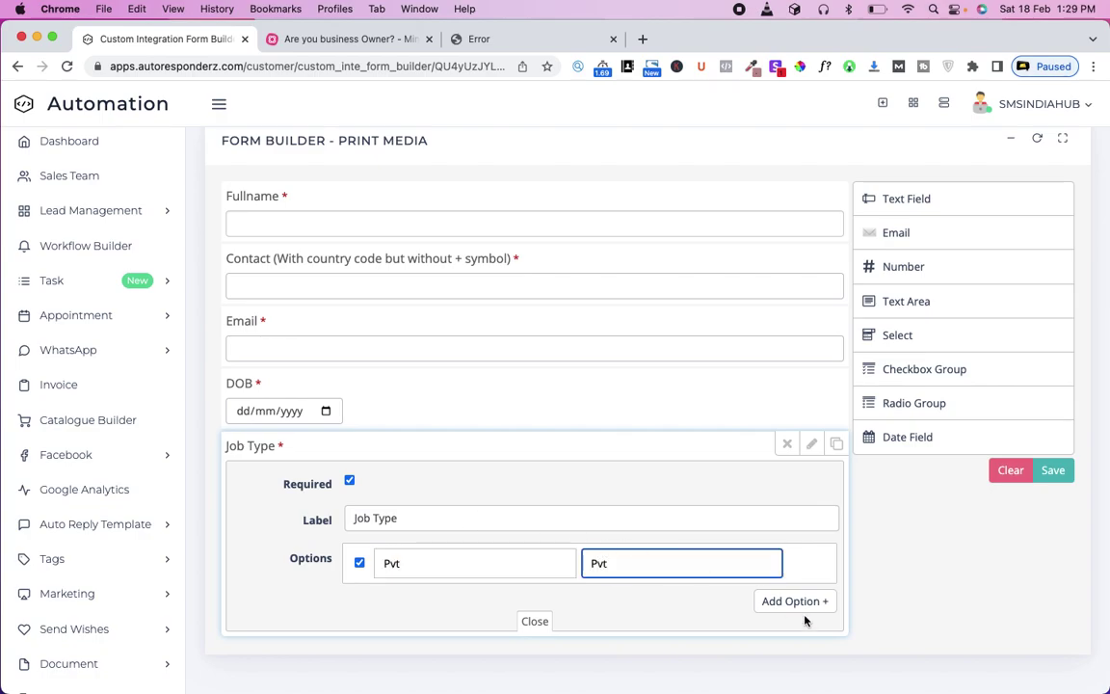
- Add a second Job Type option with the label and value Govt
{"action": "left_click", "coordinate": [793, 599]}
{"action": "left_click", "coordinate": [396, 602]}
{"action": "type", "text": "Govt"}
{"action": "key", "text": "Tab"}
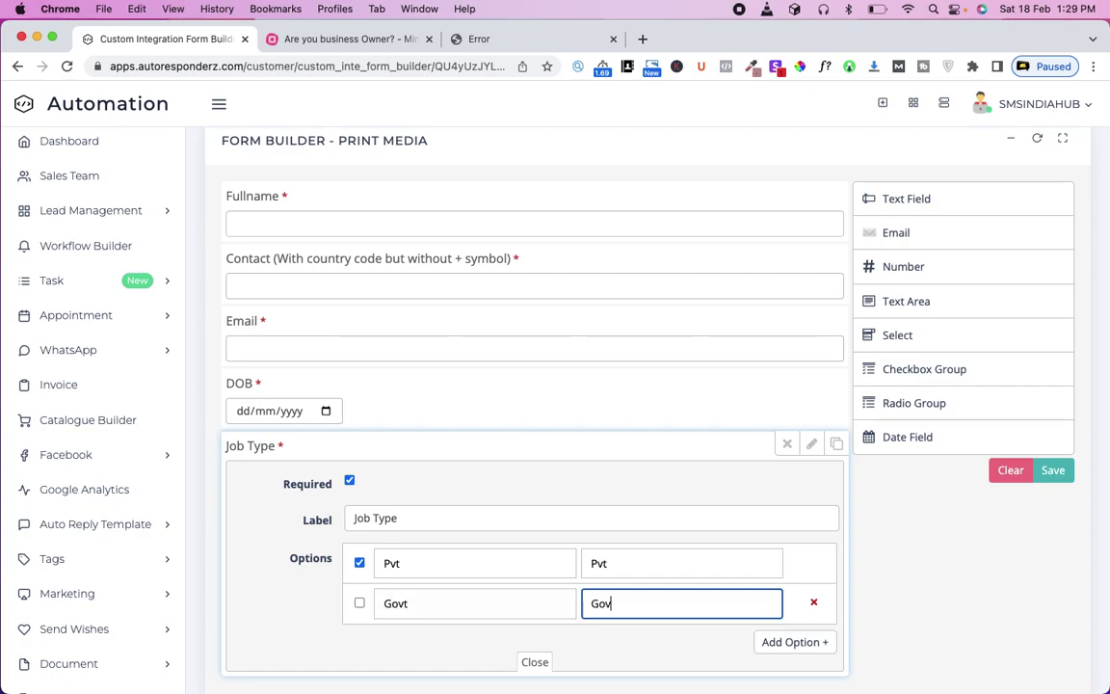
- Add a third Job Type option with the label and value Business and close the field's settings
{"action": "left_click", "coordinate": [793, 643]}
{"action": "left_click", "coordinate": [428, 647]}
{"action": "type", "text": "Business"}
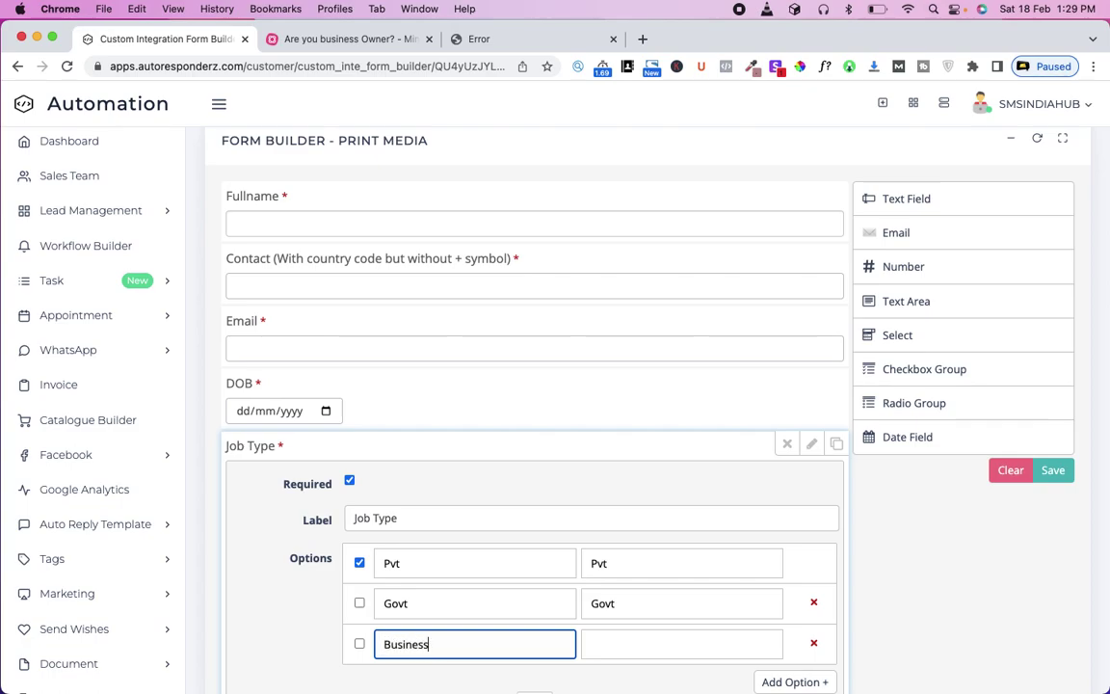
{"action": "key", "text": "super+a"}
{"action": "key", "text": "super+c"}
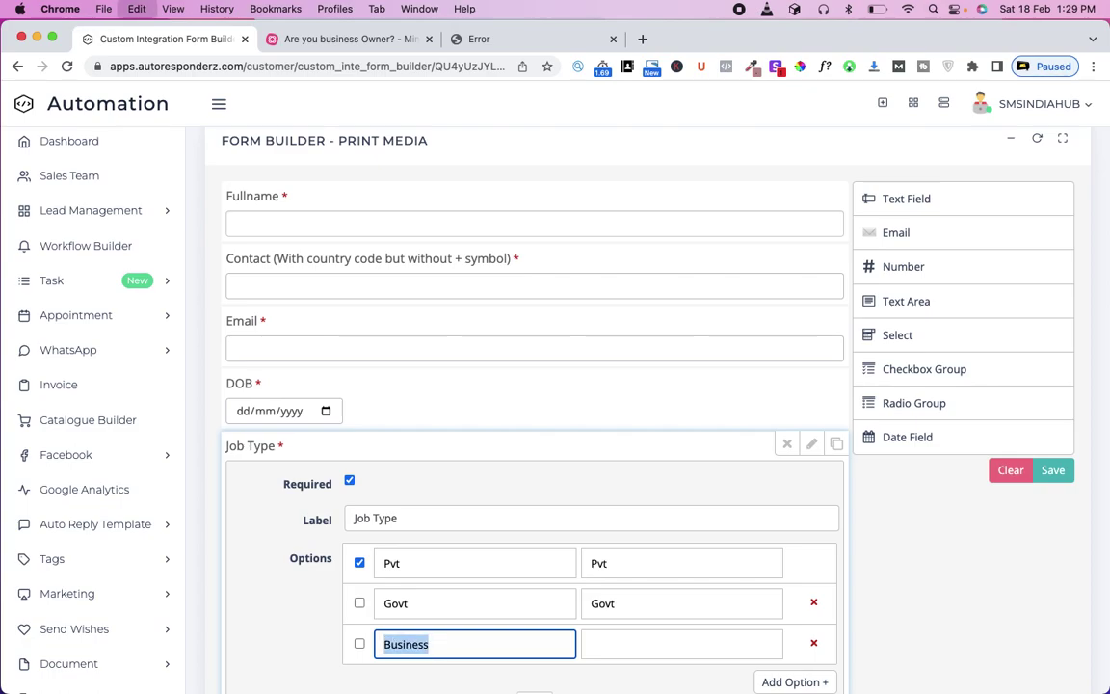
{"action": "left_click", "coordinate": [686, 644]}
{"action": "key", "text": "super+v"}
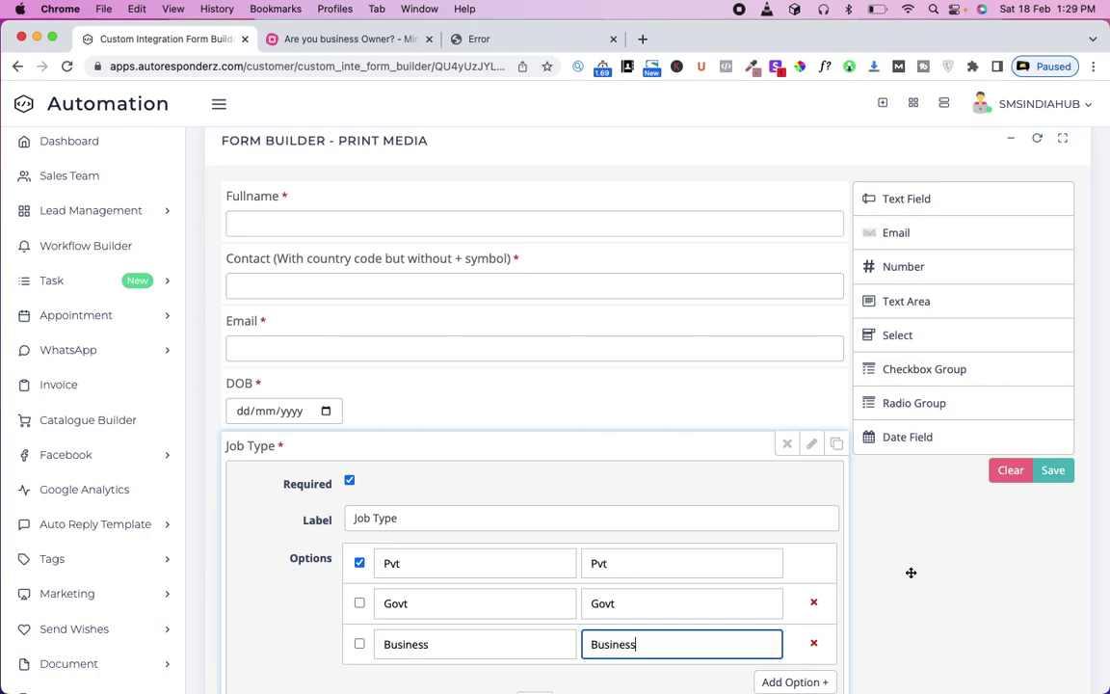
{"action": "scroll", "coordinate": [807, 426], "scroll_direction": "down", "scroll_amount": 2}
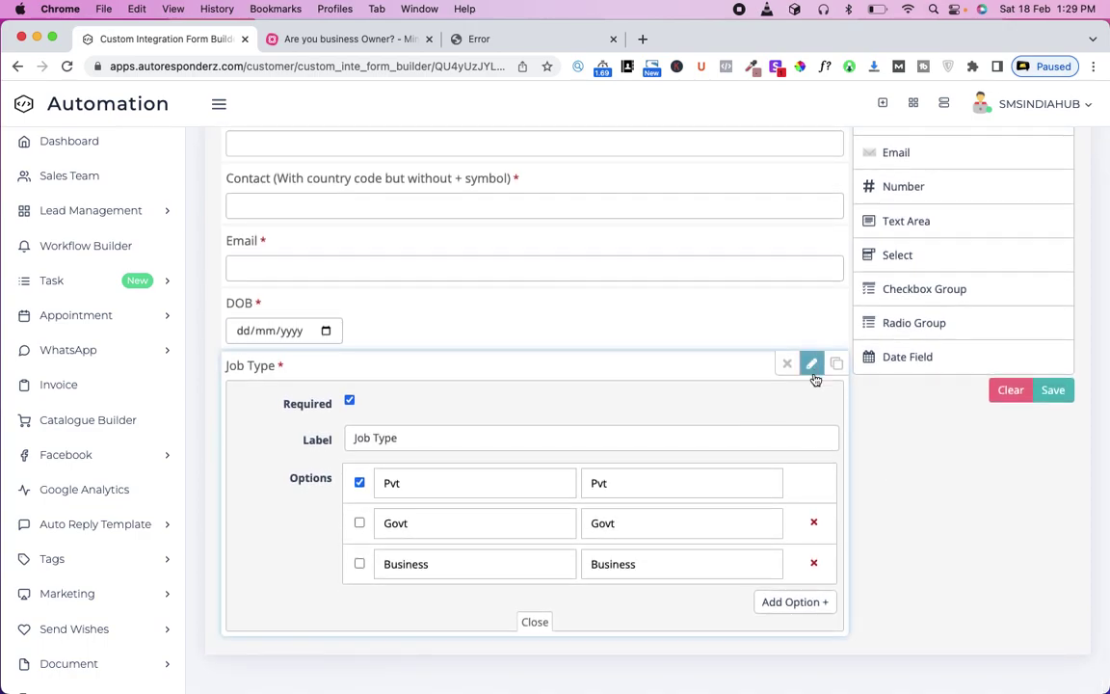
{"action": "left_click", "coordinate": [543, 632]}
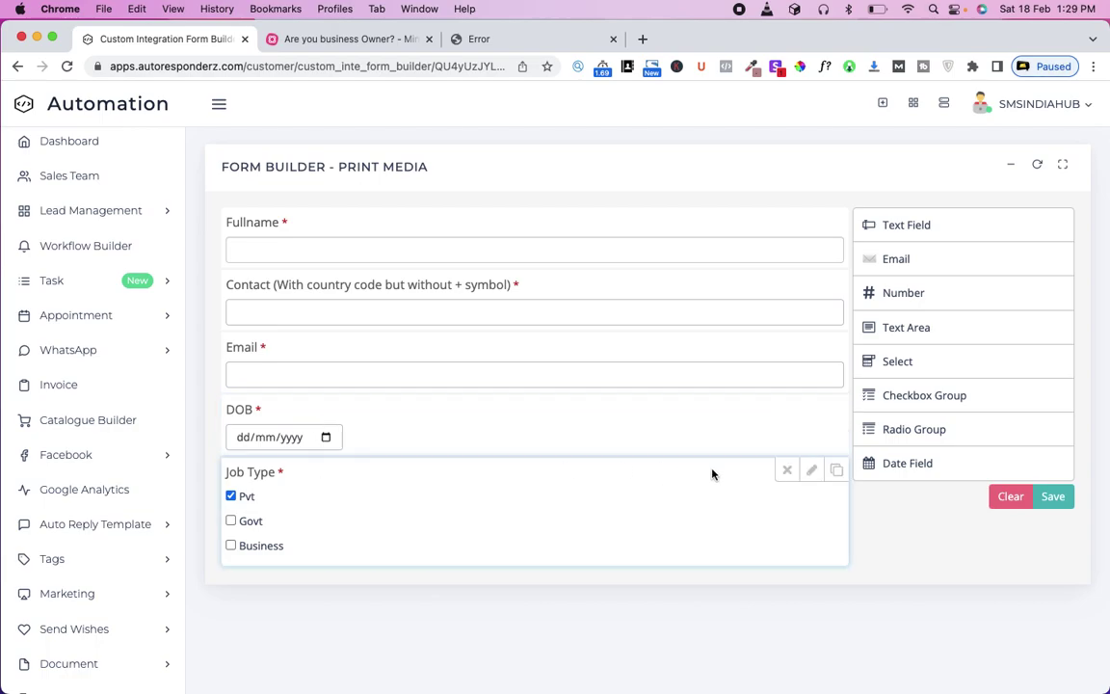
- Save the Print Media form design and reload the lead form page opened in the other tab
{"action": "left_click", "coordinate": [1049, 500]}
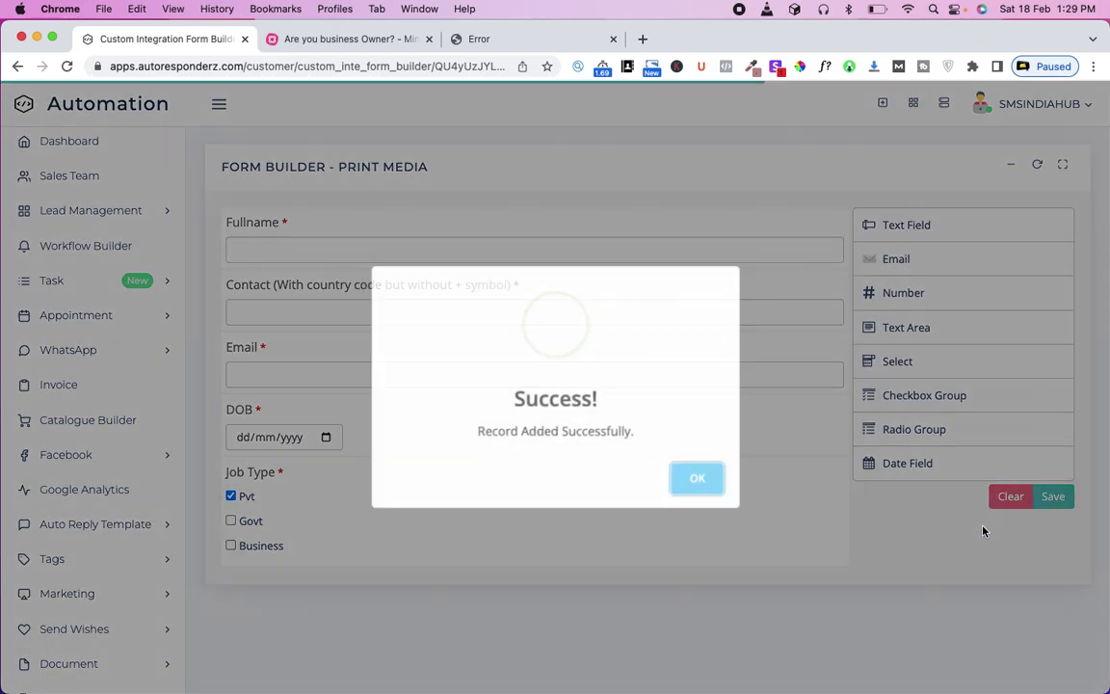
{"action": "left_click", "coordinate": [698, 478]}
{"action": "left_click", "coordinate": [482, 41]}
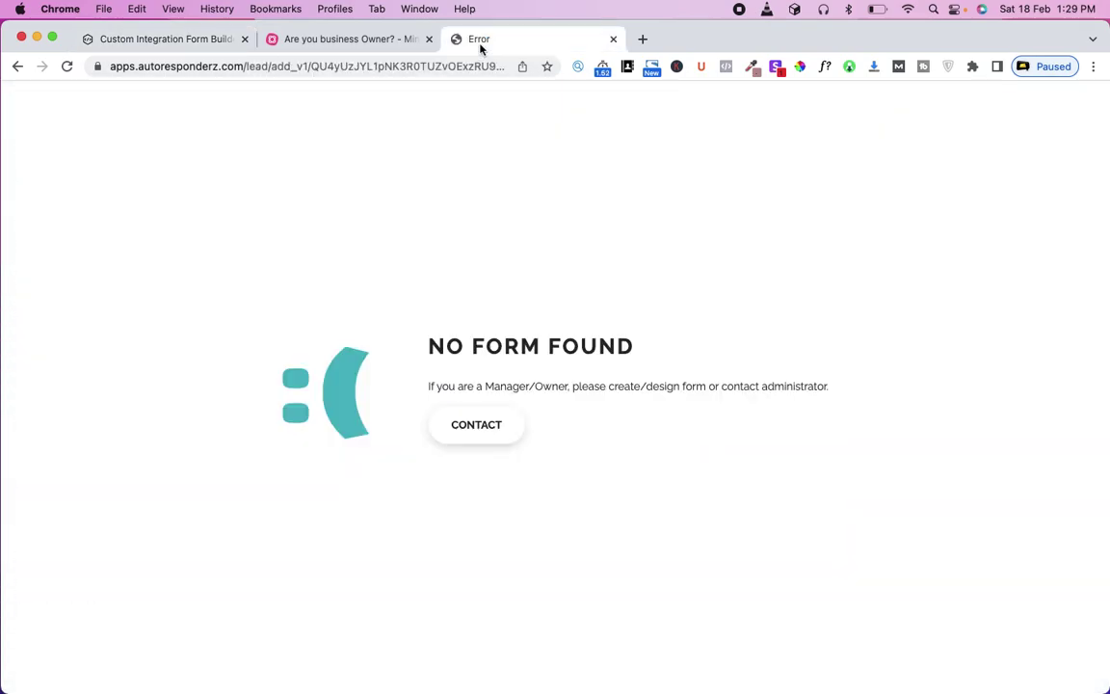
{"action": "left_click", "coordinate": [66, 67]}
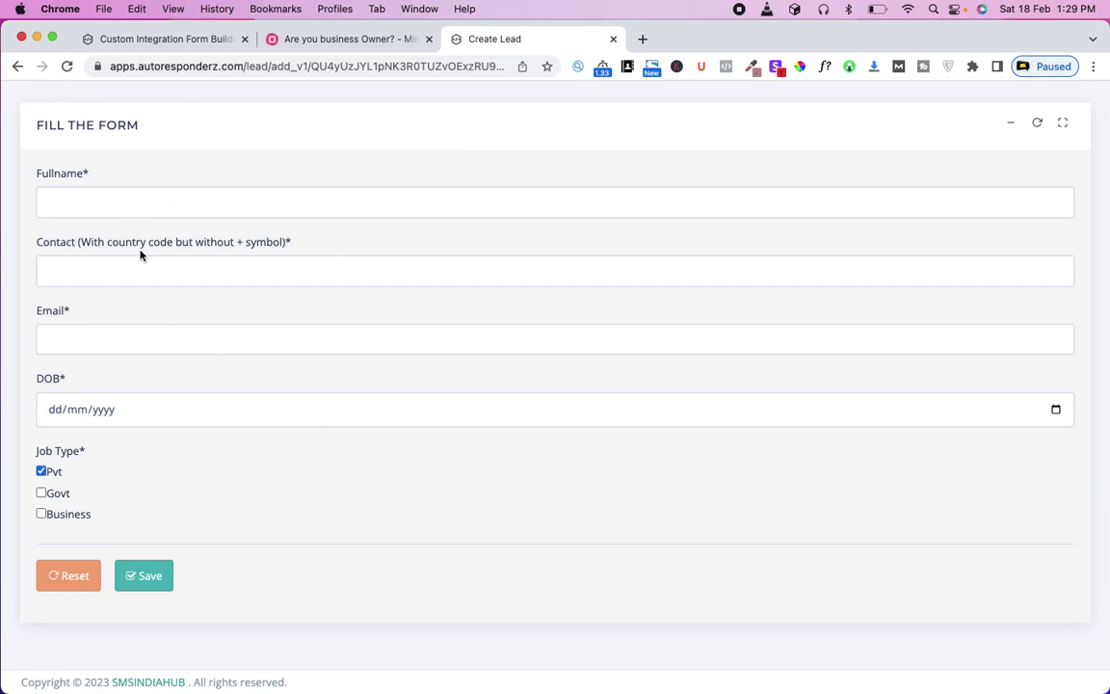
- Examine the Fullname, Contact and Email fields of the lead form and look at the offline marketing types in the mind map
{"action": "left_click", "coordinate": [82, 200]}
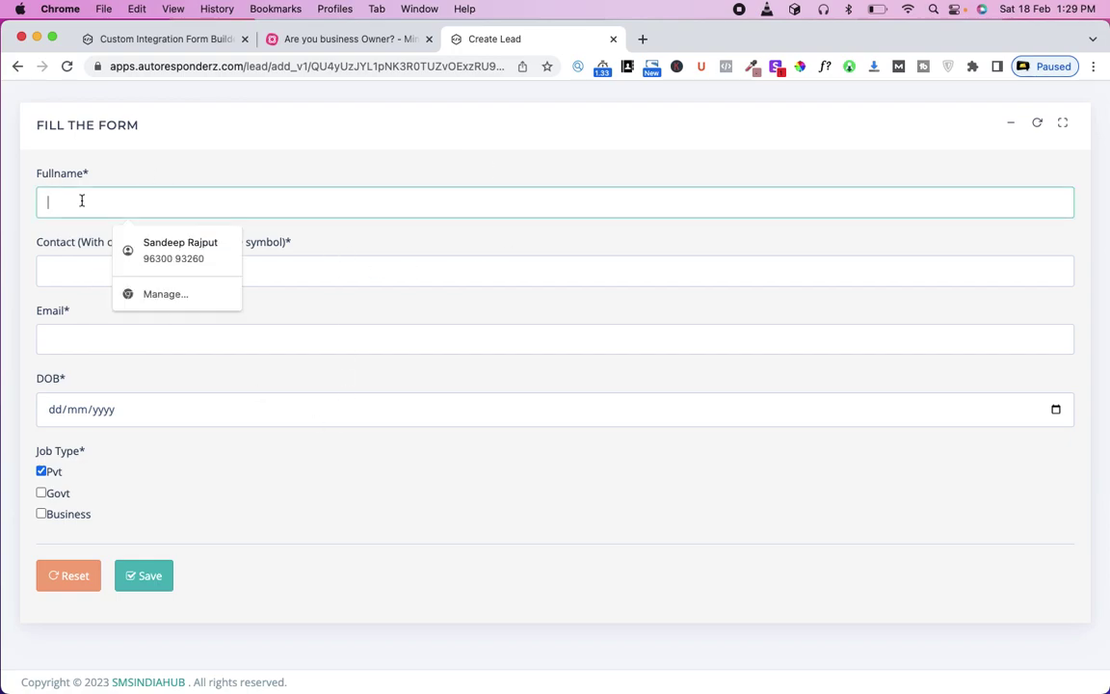
{"action": "left_click", "coordinate": [79, 261]}
{"action": "left_click", "coordinate": [66, 335]}
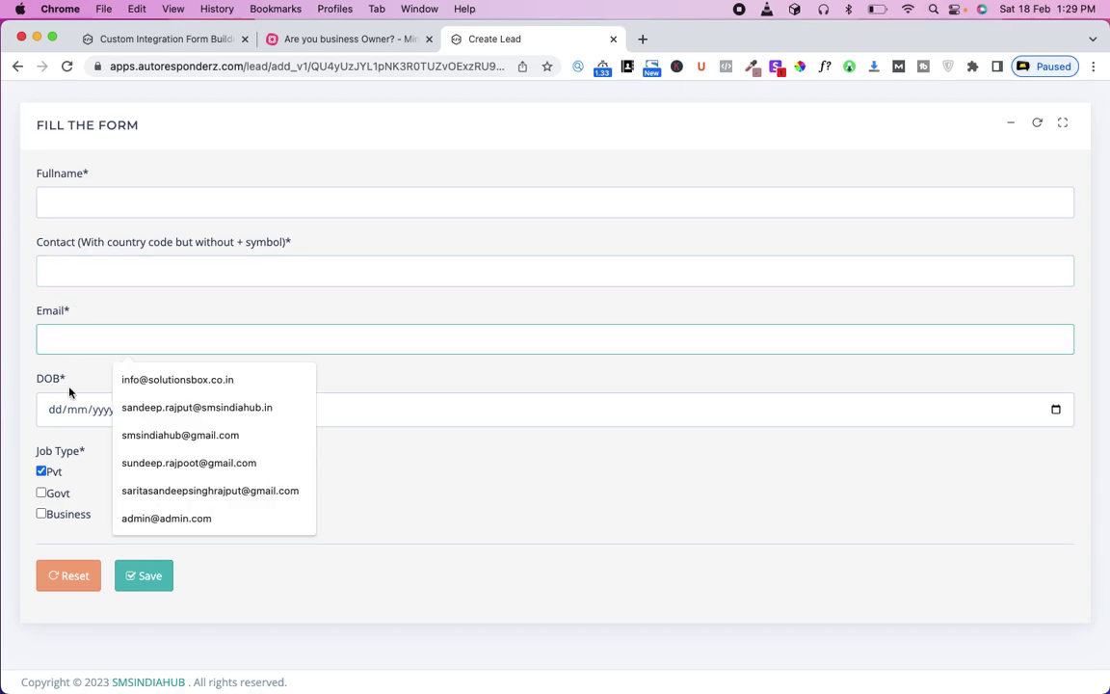
{"action": "left_click", "coordinate": [177, 39]}
{"action": "left_click", "coordinate": [357, 41]}
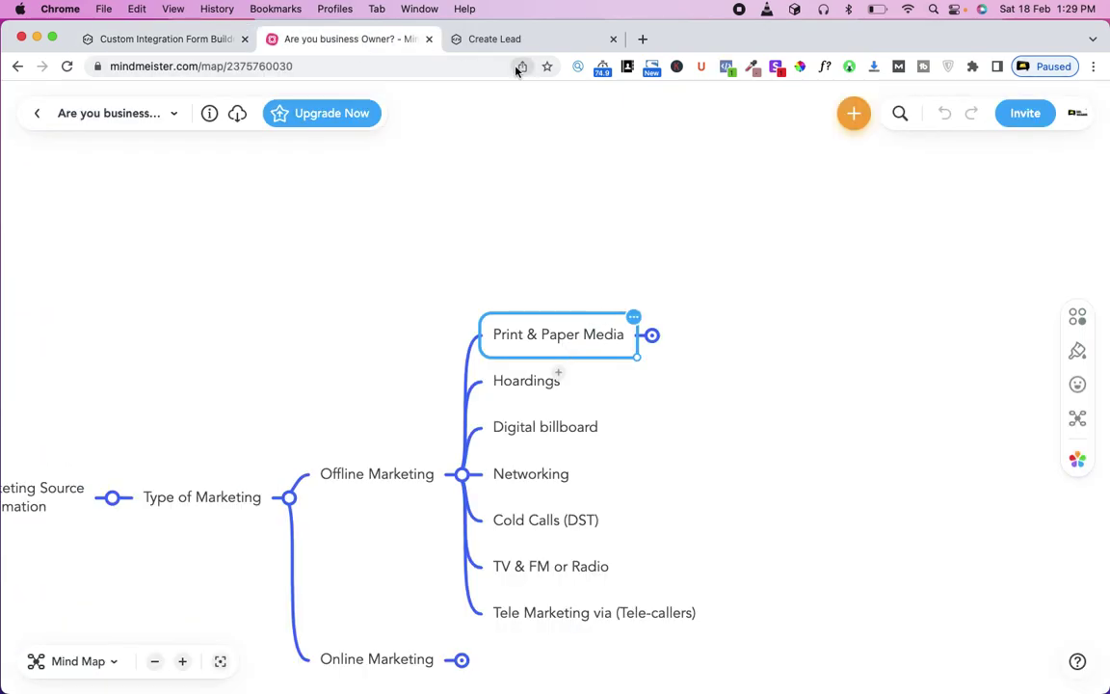
{"action": "left_click", "coordinate": [511, 36]}
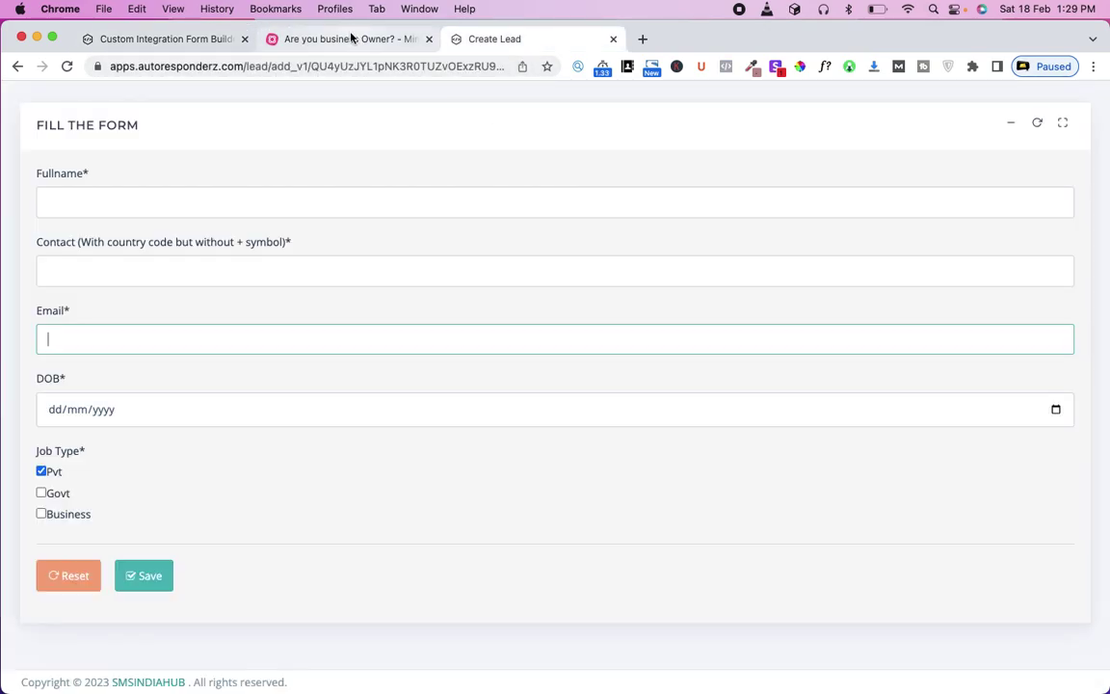
- Open the Print Media lead source's configuration from the marketing sources in the Automation tab
{"action": "left_click", "coordinate": [135, 39]}
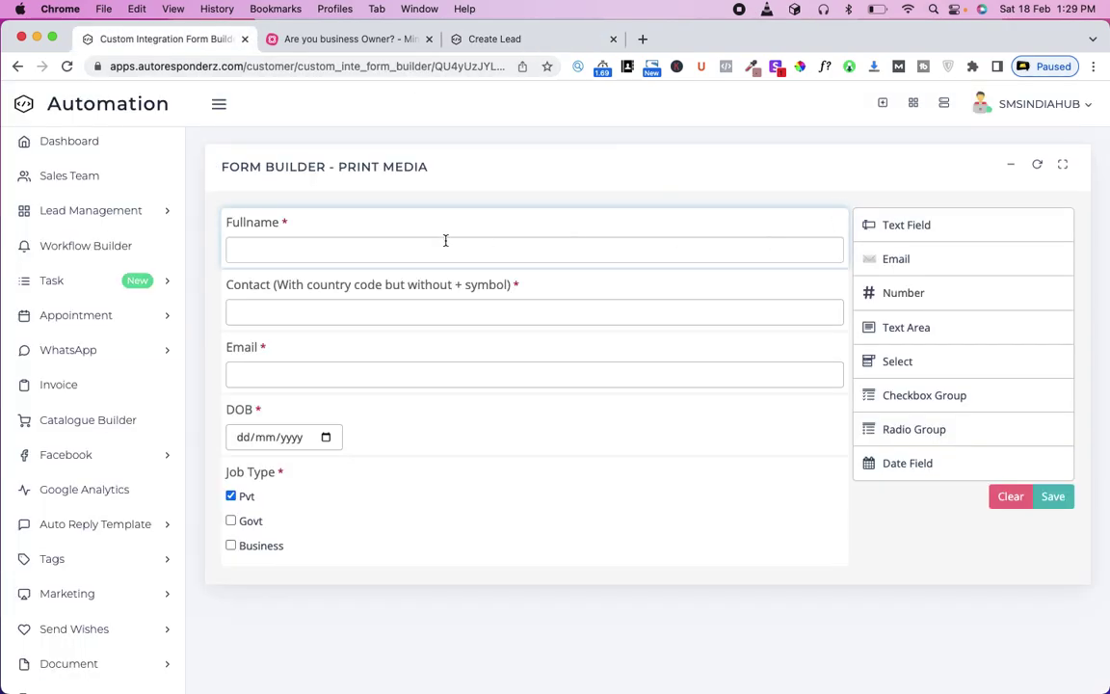
{"action": "left_click", "coordinate": [107, 210]}
{"action": "left_click", "coordinate": [99, 280]}
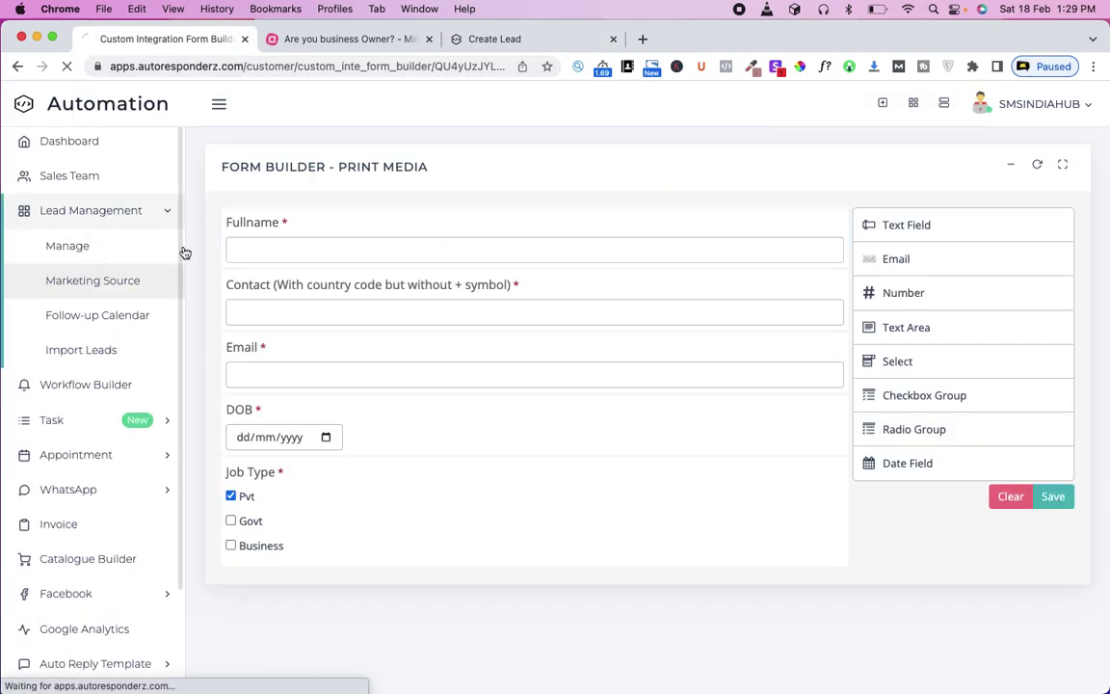
{"action": "scroll", "coordinate": [917, 465], "scroll_direction": "down", "scroll_amount": 10}
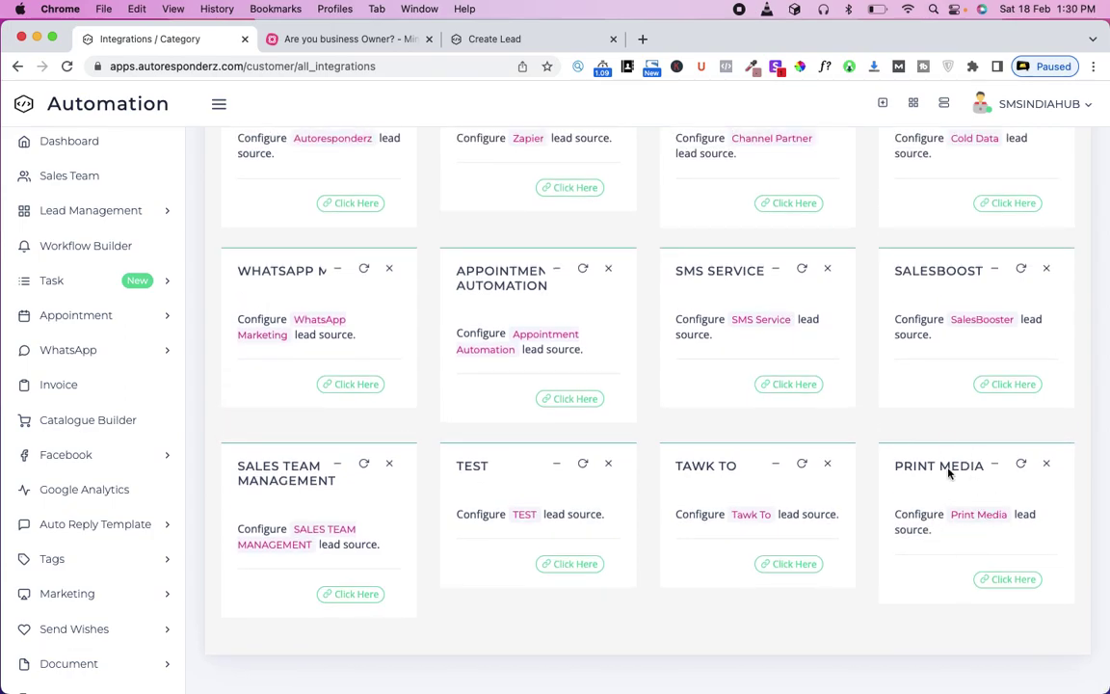
{"action": "left_click", "coordinate": [1005, 580]}
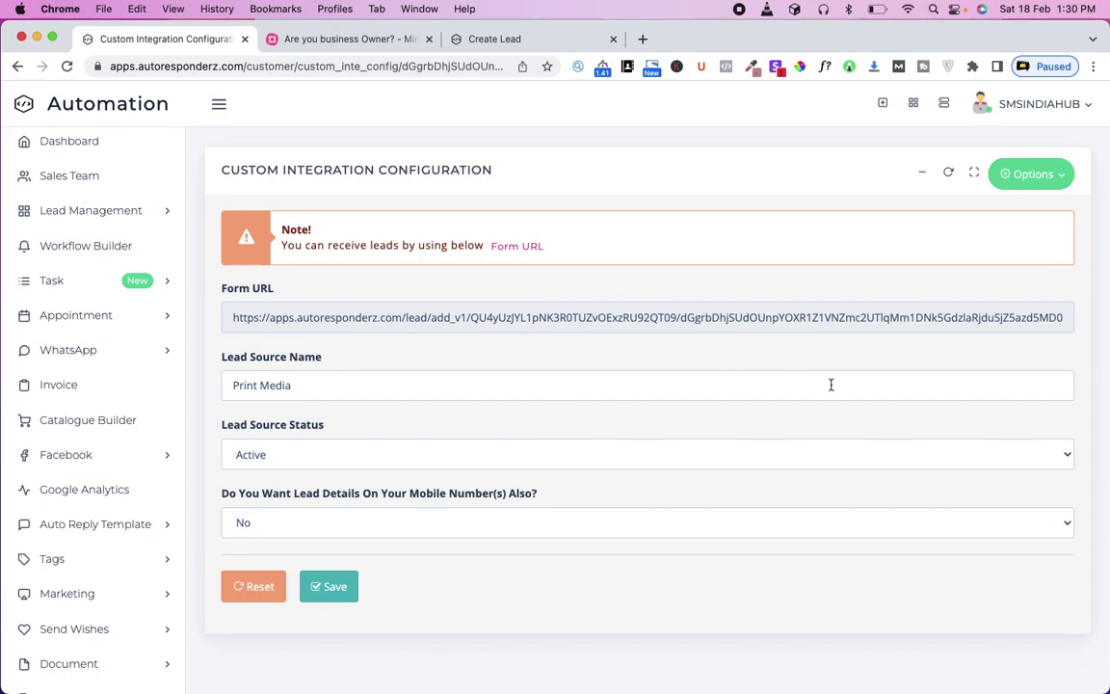
- Generate a QR code for the Print Media lead form and view it
{"action": "left_click", "coordinate": [1064, 181]}
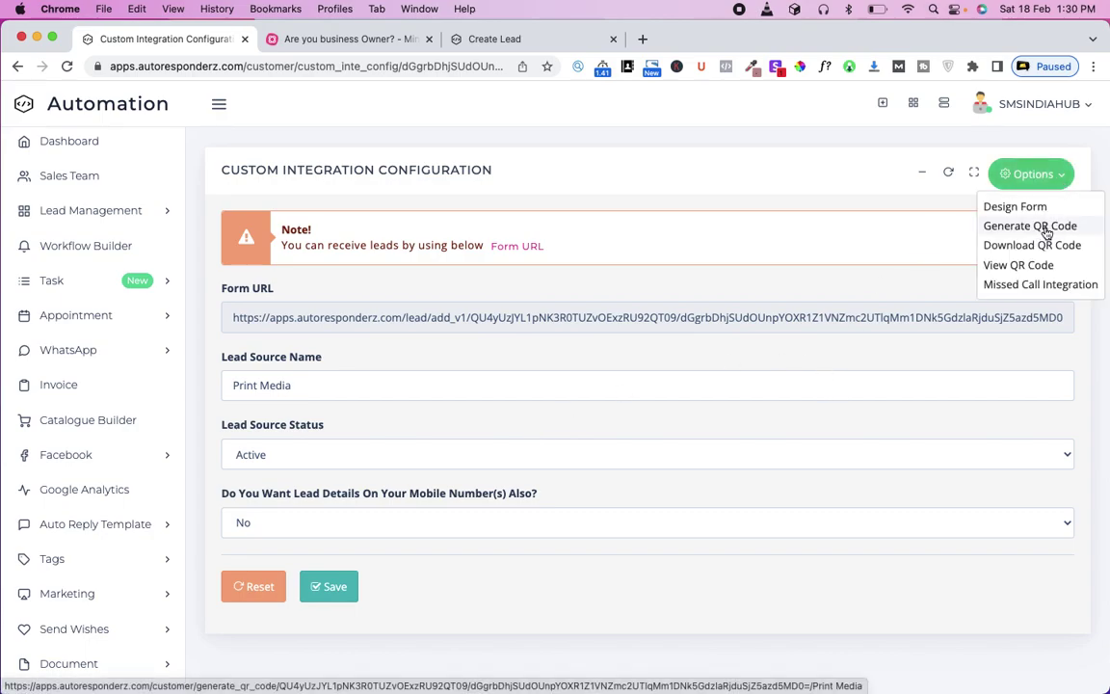
{"action": "left_click", "coordinate": [1047, 233]}
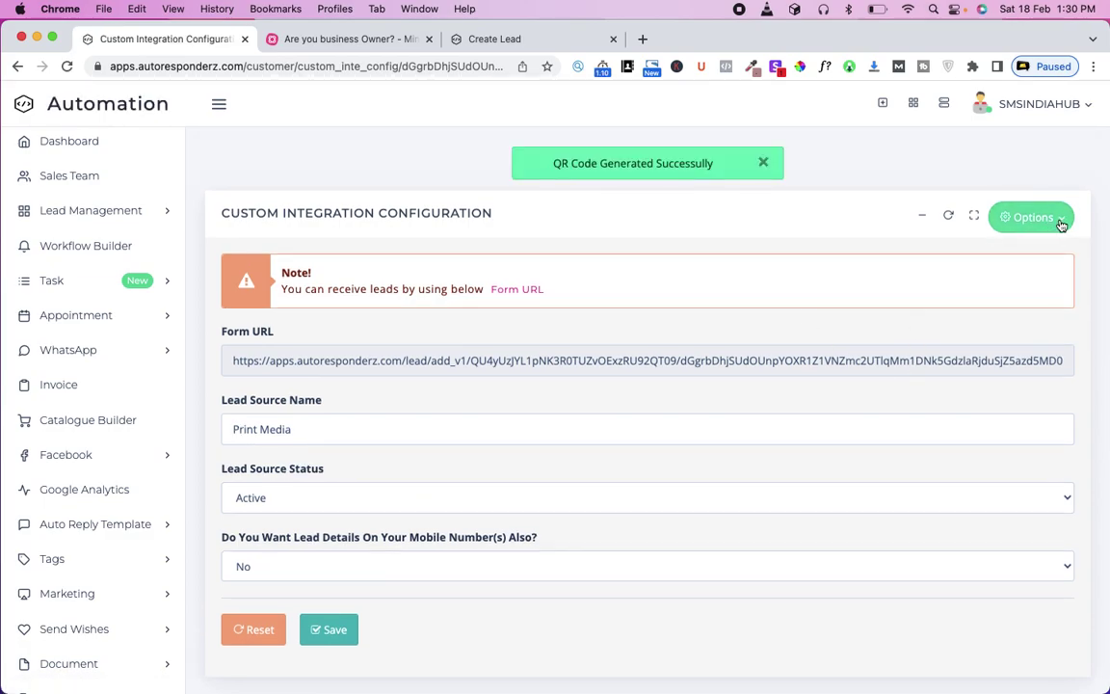
{"action": "left_click", "coordinate": [1003, 218]}
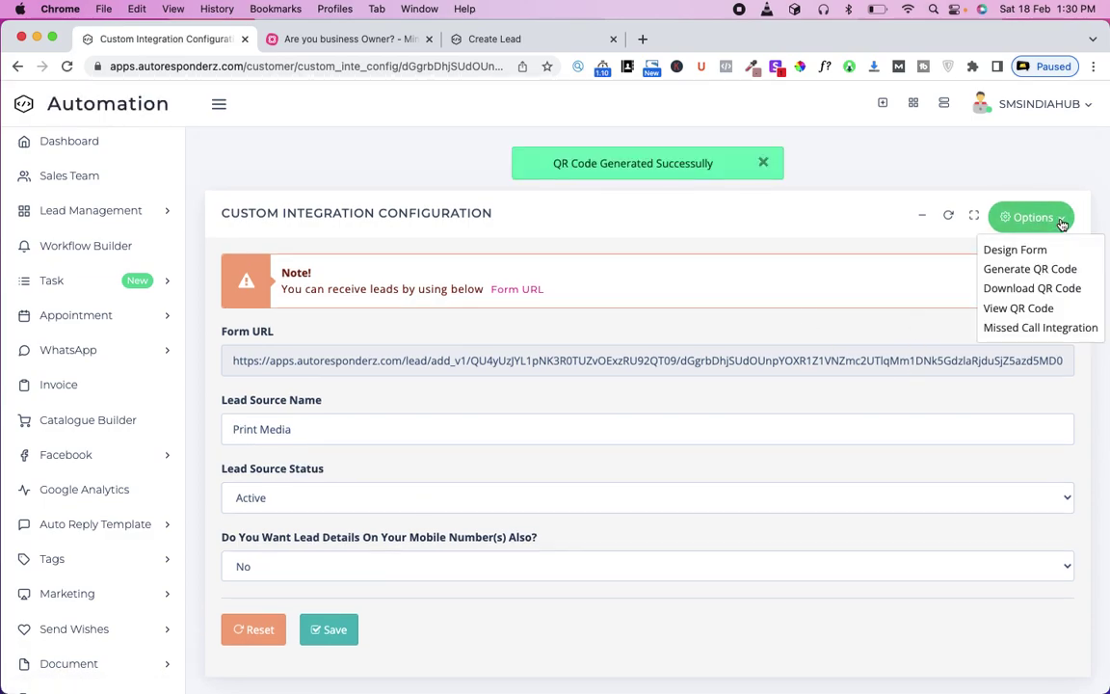
{"action": "left_click", "coordinate": [1021, 310]}
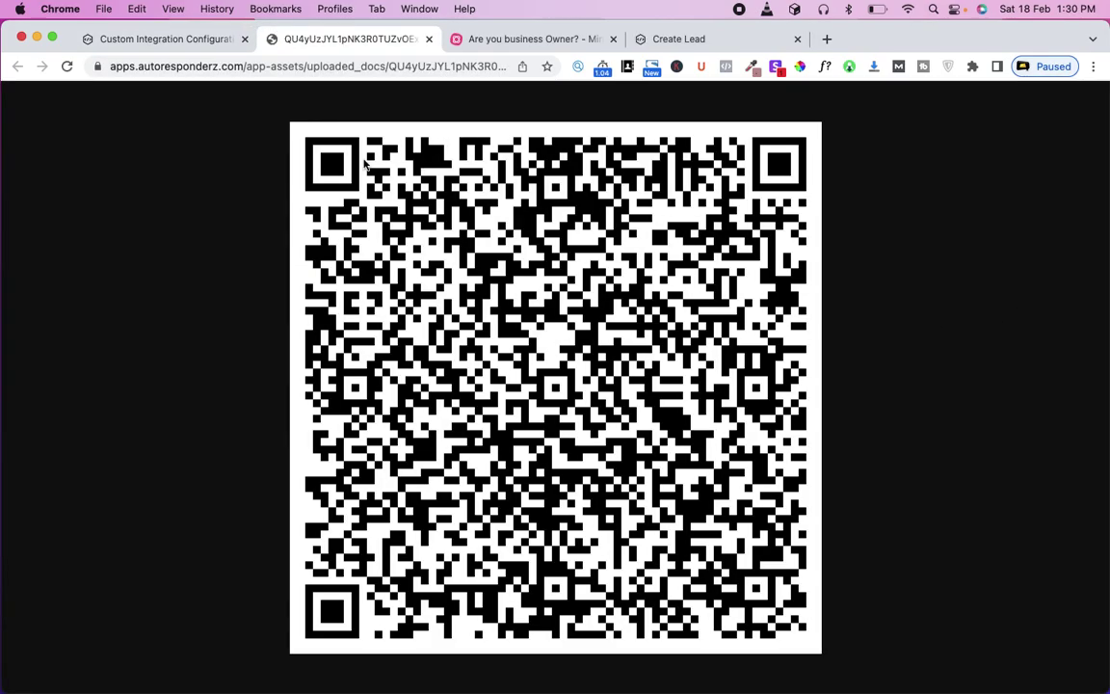
- Review the lead form alongside its QR code, the mind map and the Print Media configuration
{"action": "left_click", "coordinate": [683, 42]}
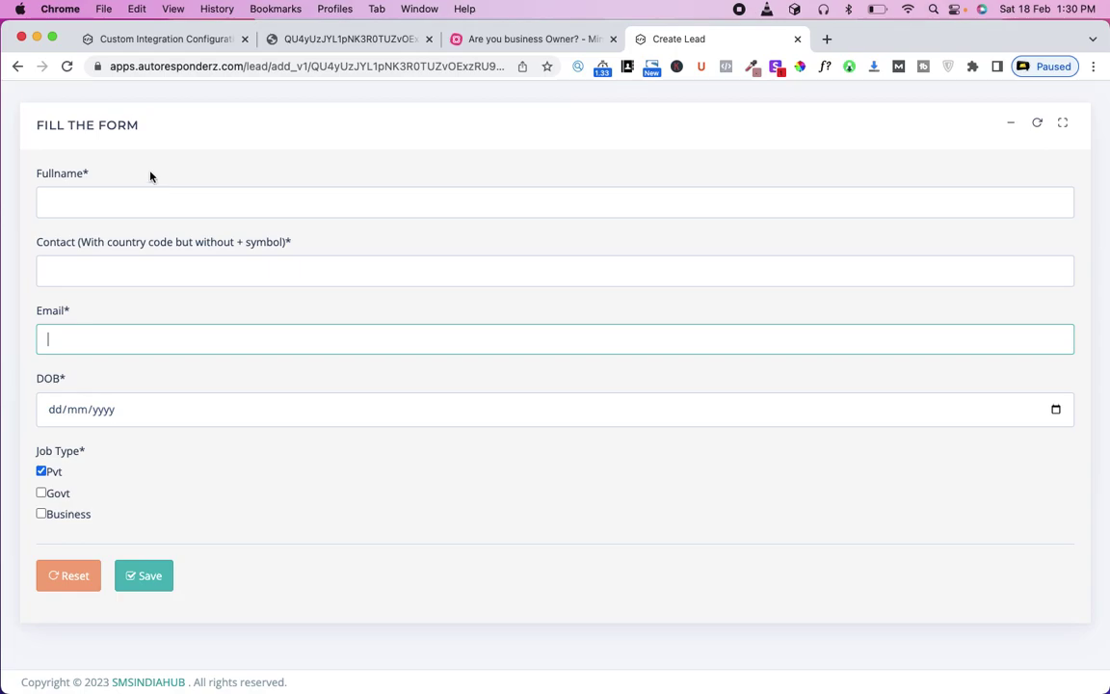
{"action": "left_click", "coordinate": [508, 39]}
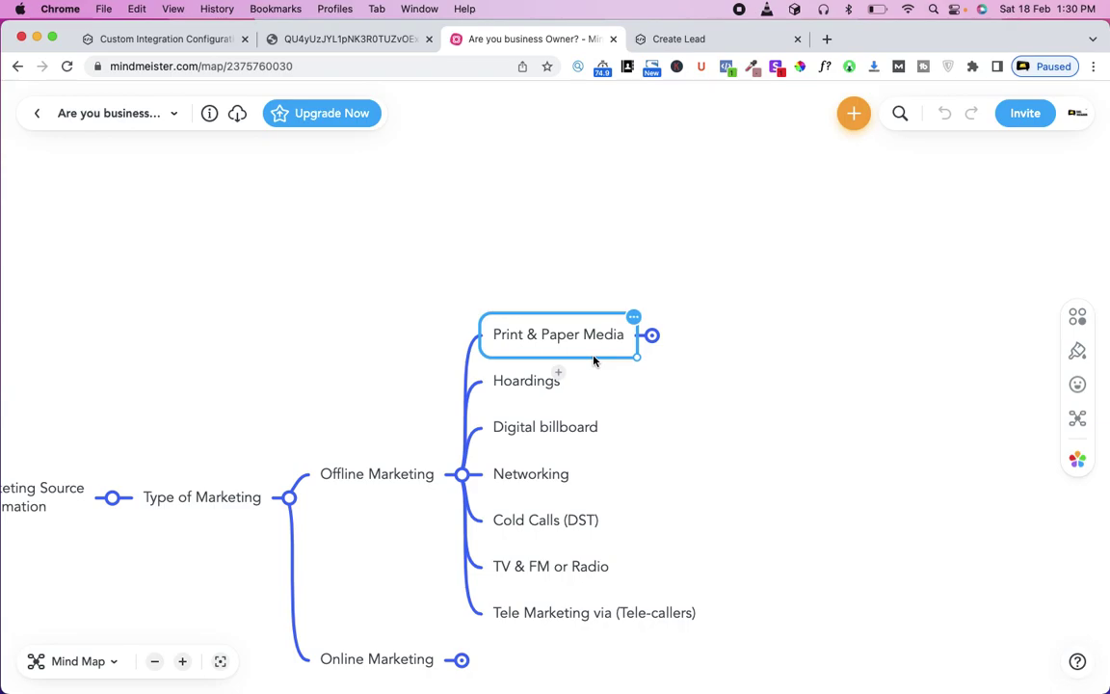
{"action": "left_click", "coordinate": [159, 38]}
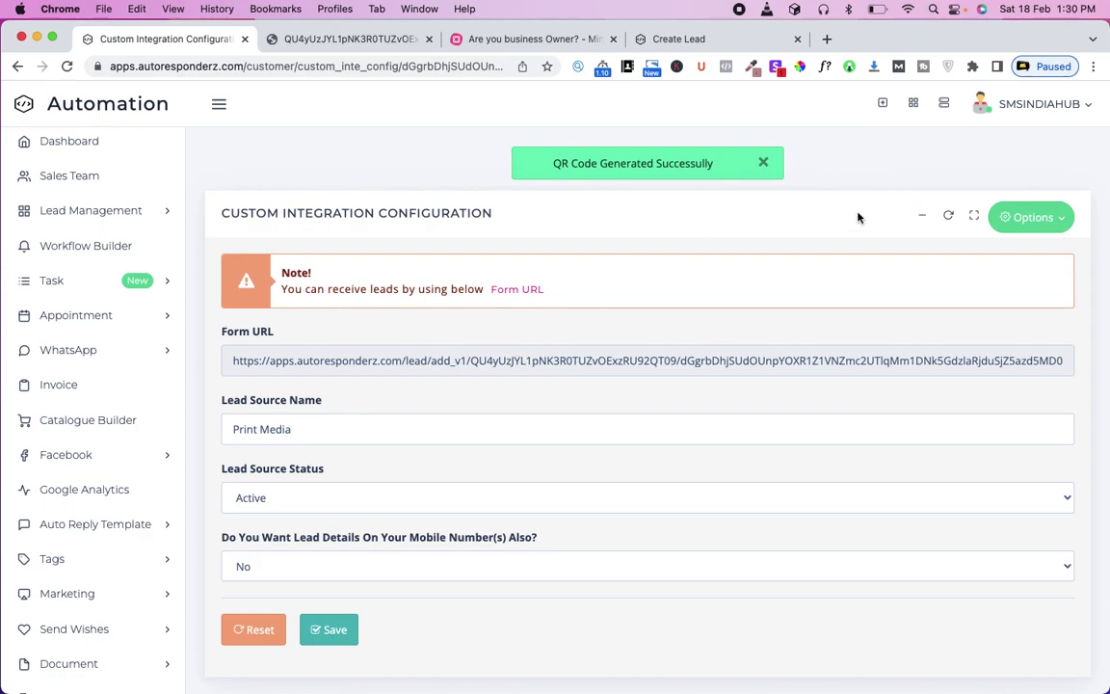
{"action": "left_click", "coordinate": [631, 39]}
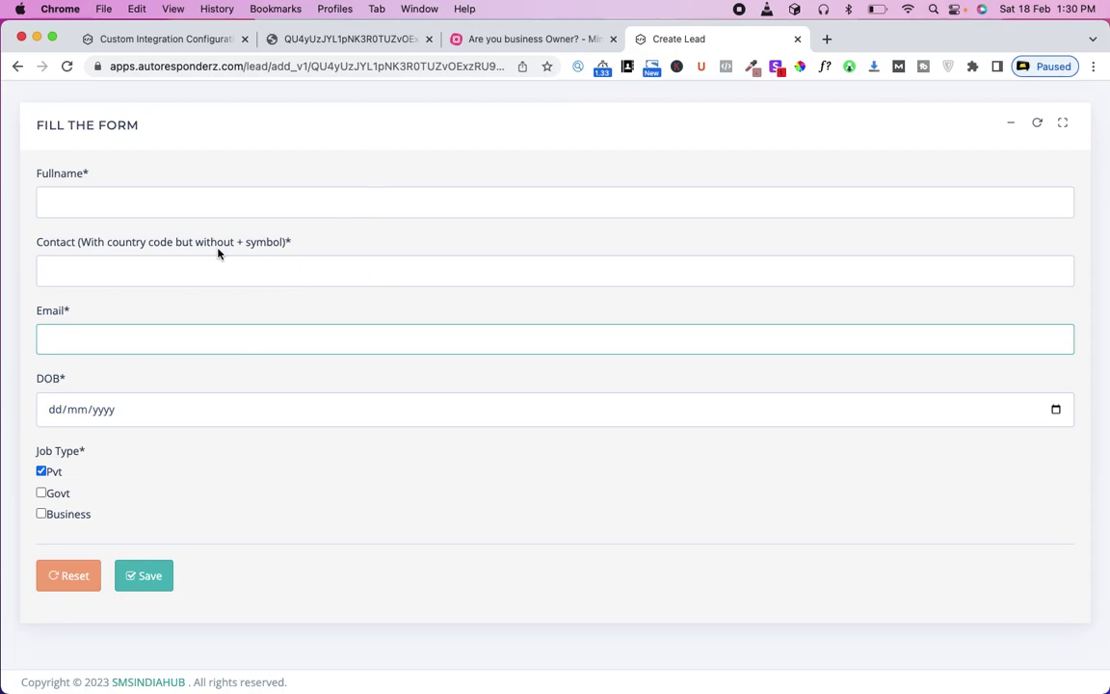
{"action": "left_click", "coordinate": [337, 43]}
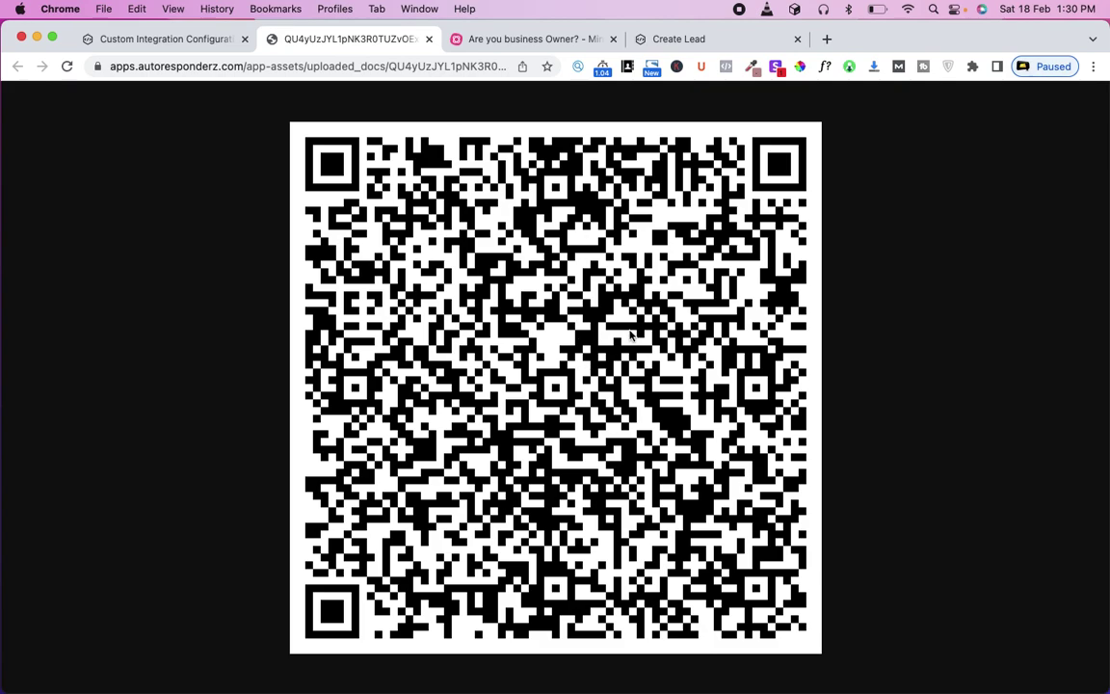
- Fill in the lead form's full name, contact number and email with the saved autofill details
{"action": "left_click", "coordinate": [683, 40]}
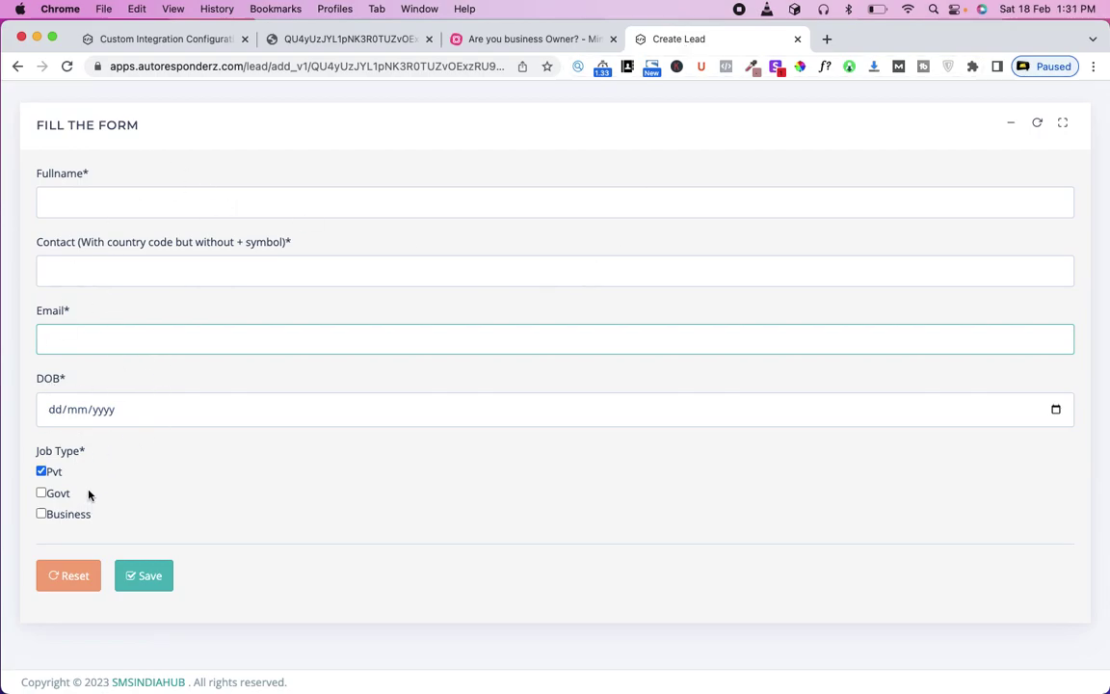
{"action": "left_click", "coordinate": [94, 213]}
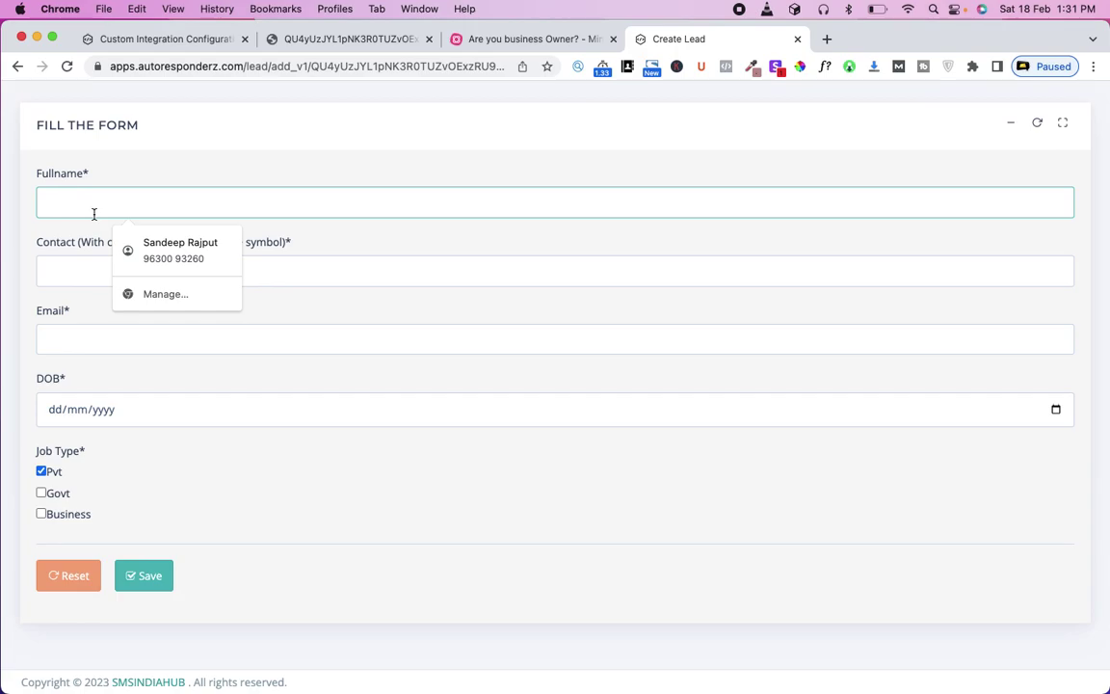
{"action": "left_click", "coordinate": [178, 247]}
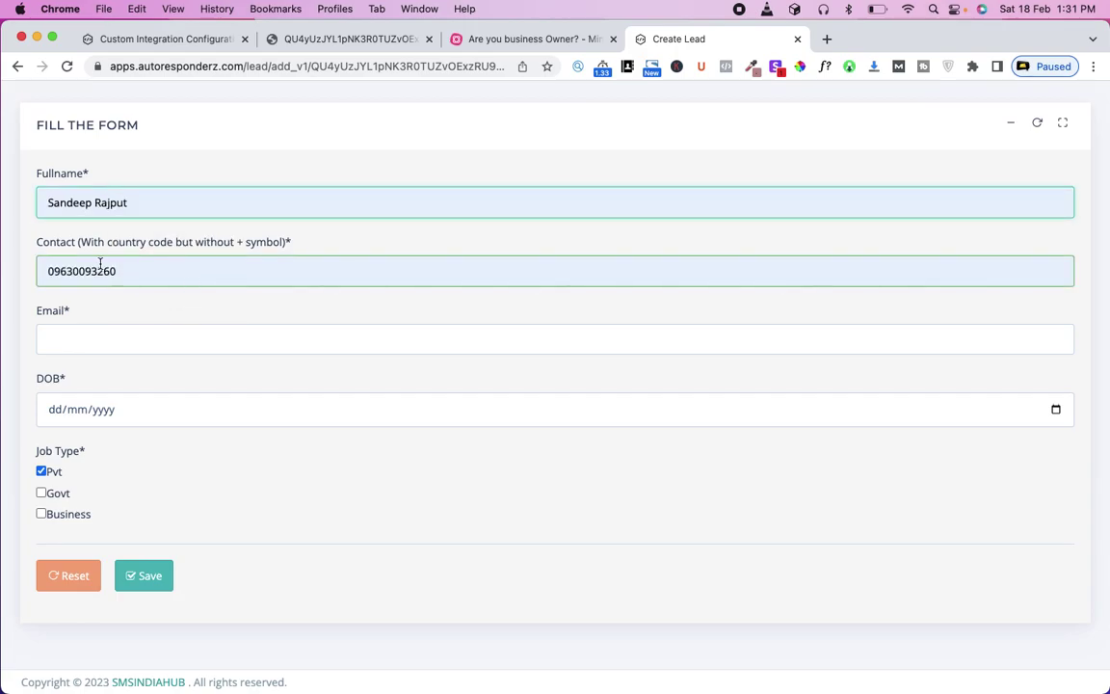
{"action": "left_click", "coordinate": [93, 324]}
{"action": "left_click", "coordinate": [168, 399]}
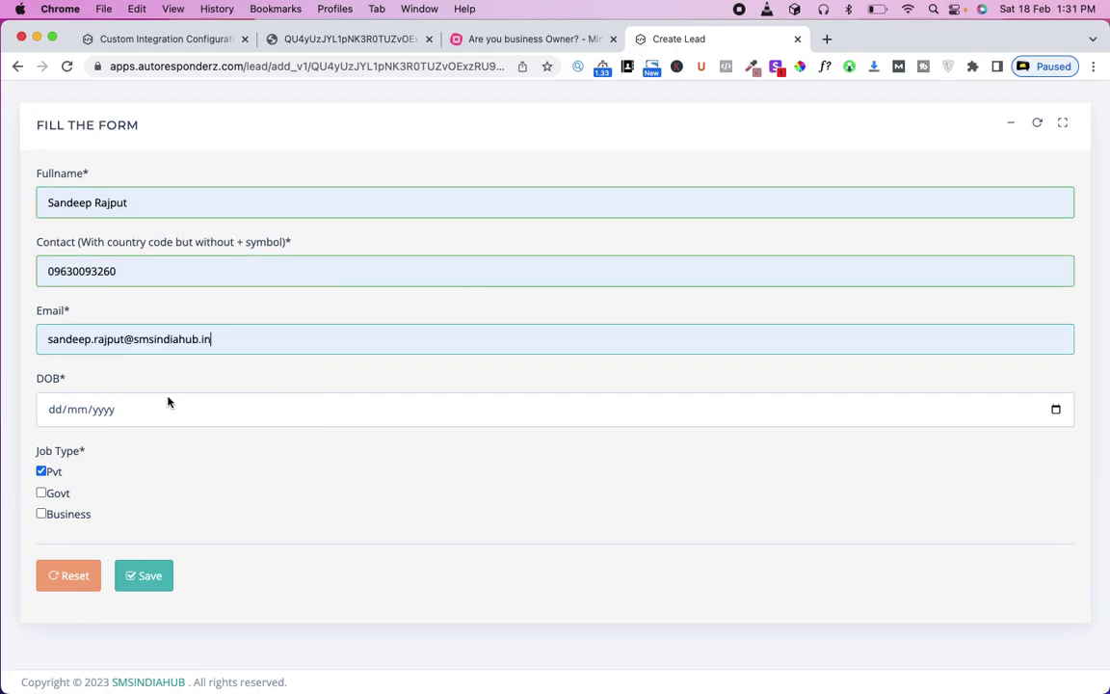
- Choose a date of birth, tick Business under Job Type as well, and save the test lead
{"action": "left_click", "coordinate": [153, 415]}
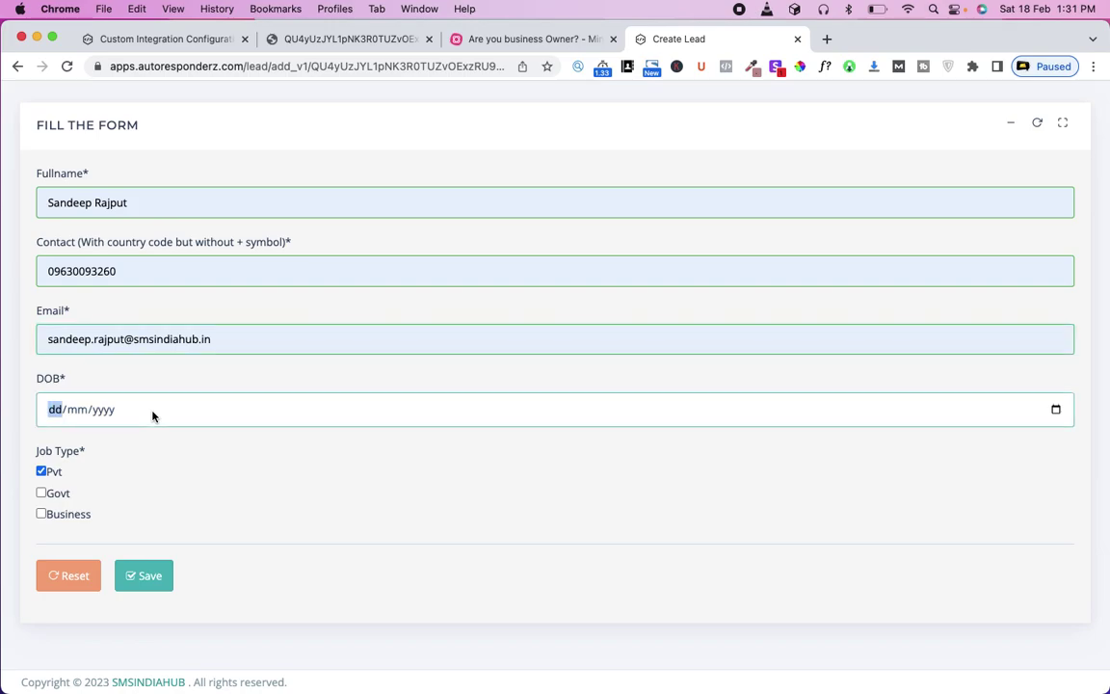
{"action": "left_click", "coordinate": [1057, 410]}
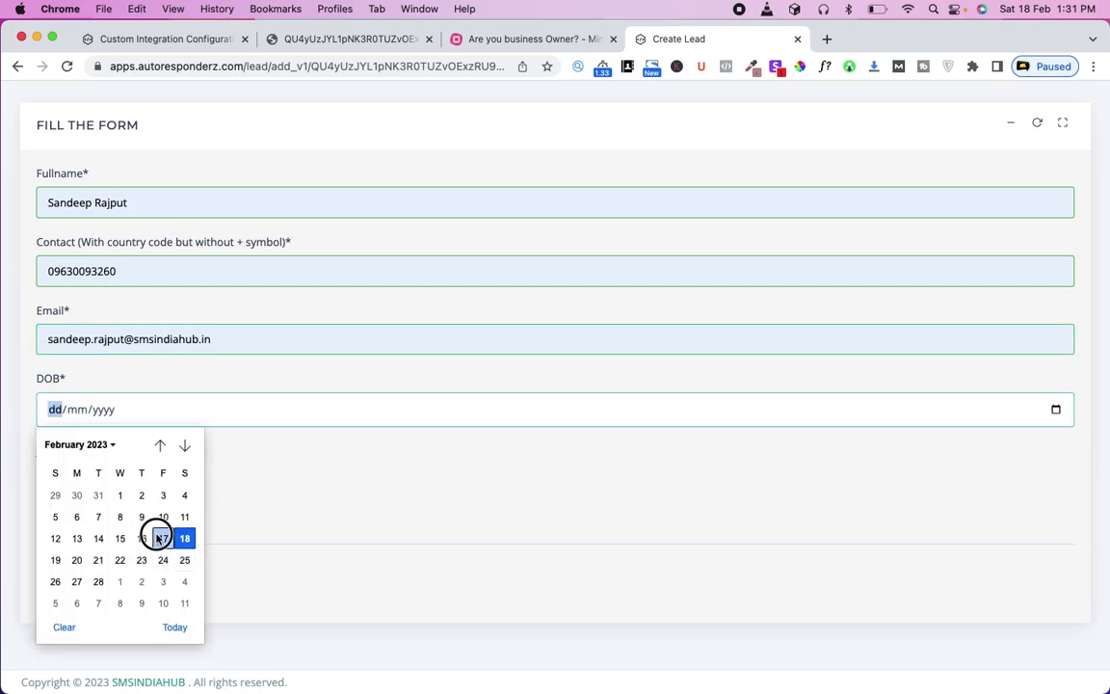
{"action": "left_click", "coordinate": [157, 535]}
{"action": "left_click", "coordinate": [283, 474]}
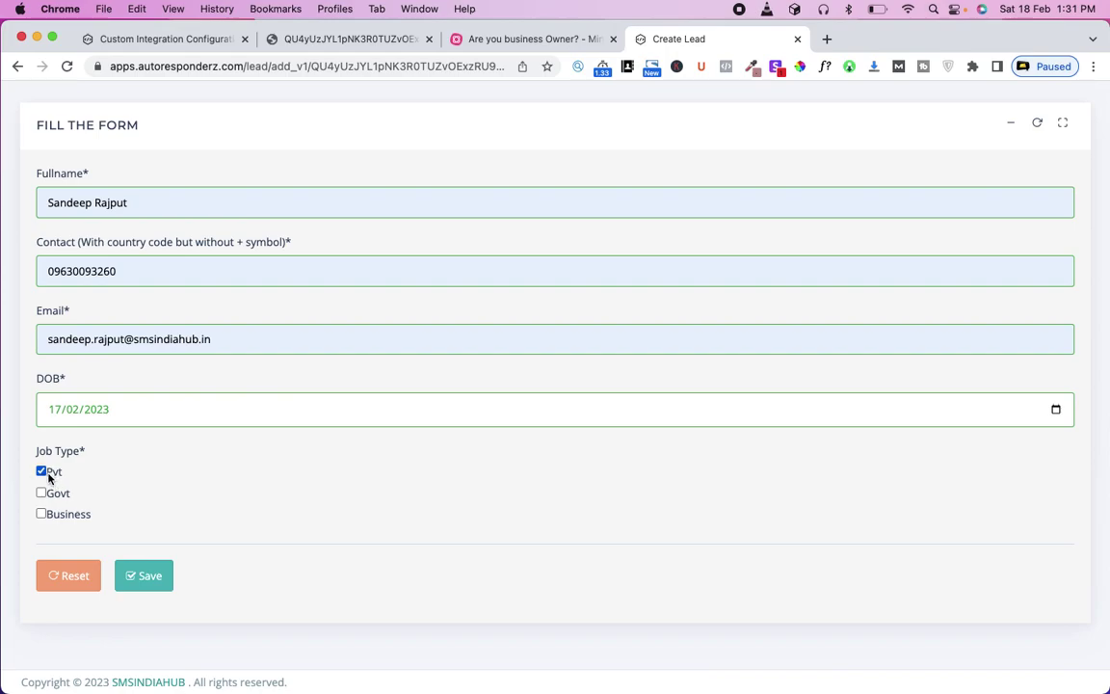
{"action": "left_click", "coordinate": [43, 513]}
{"action": "left_click", "coordinate": [151, 576]}
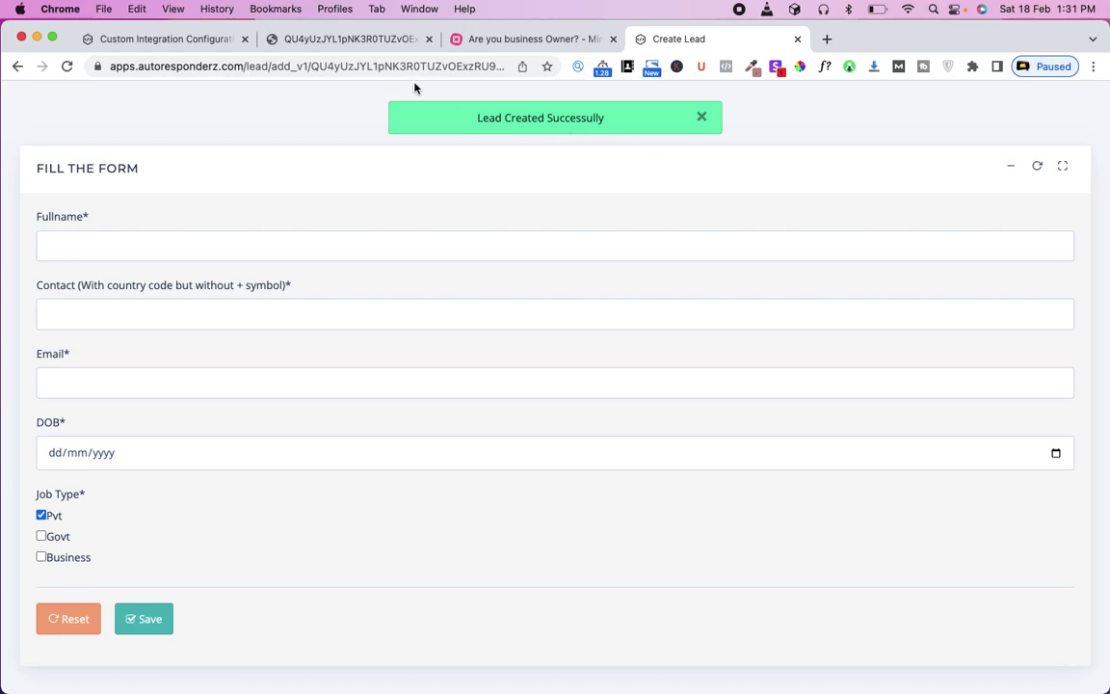
- Return to the Automation tab and open the All Leads list to check for the submitted Print Media lead
{"action": "left_click", "coordinate": [333, 38]}
{"action": "left_click", "coordinate": [181, 39]}
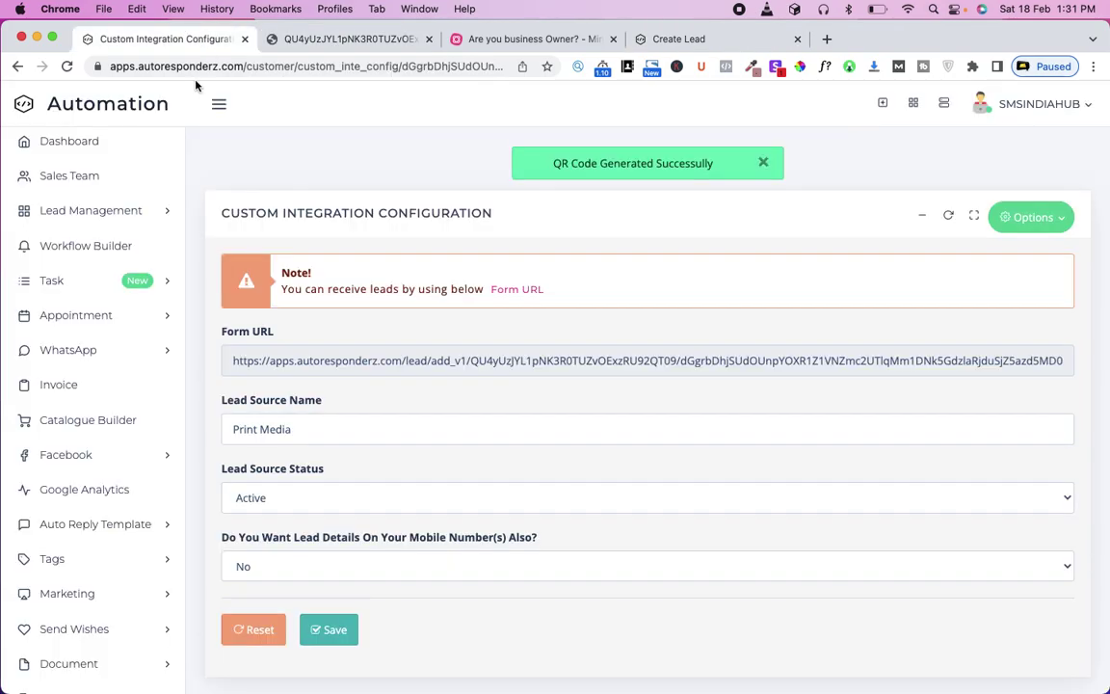
{"action": "left_click", "coordinate": [111, 211]}
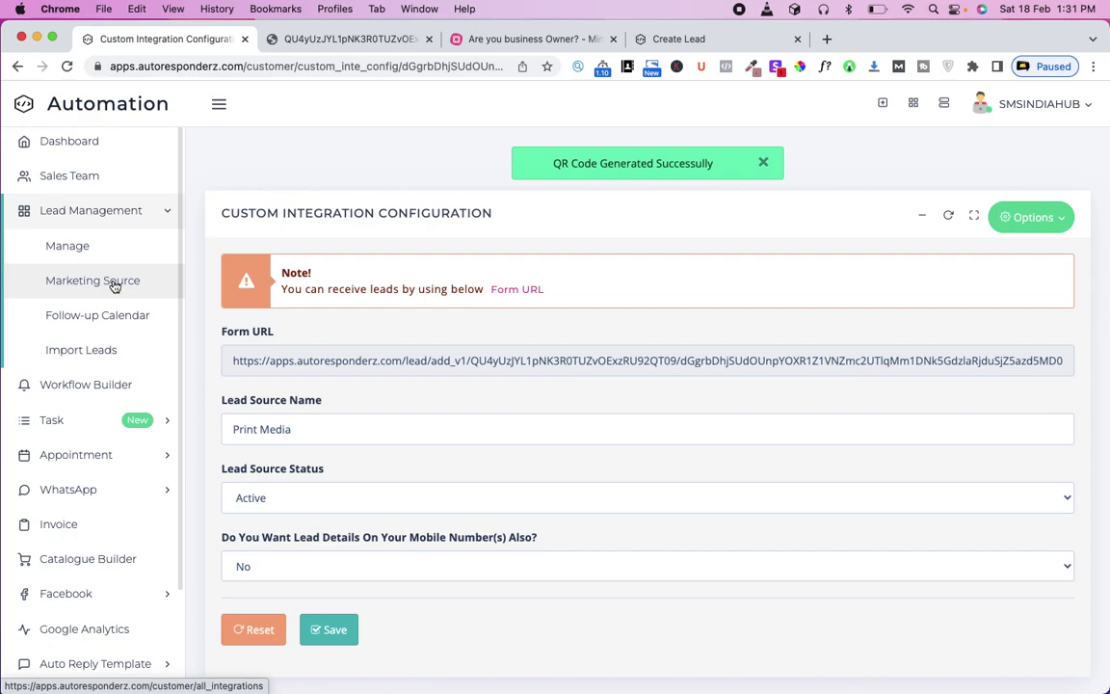
{"action": "left_click", "coordinate": [74, 247]}
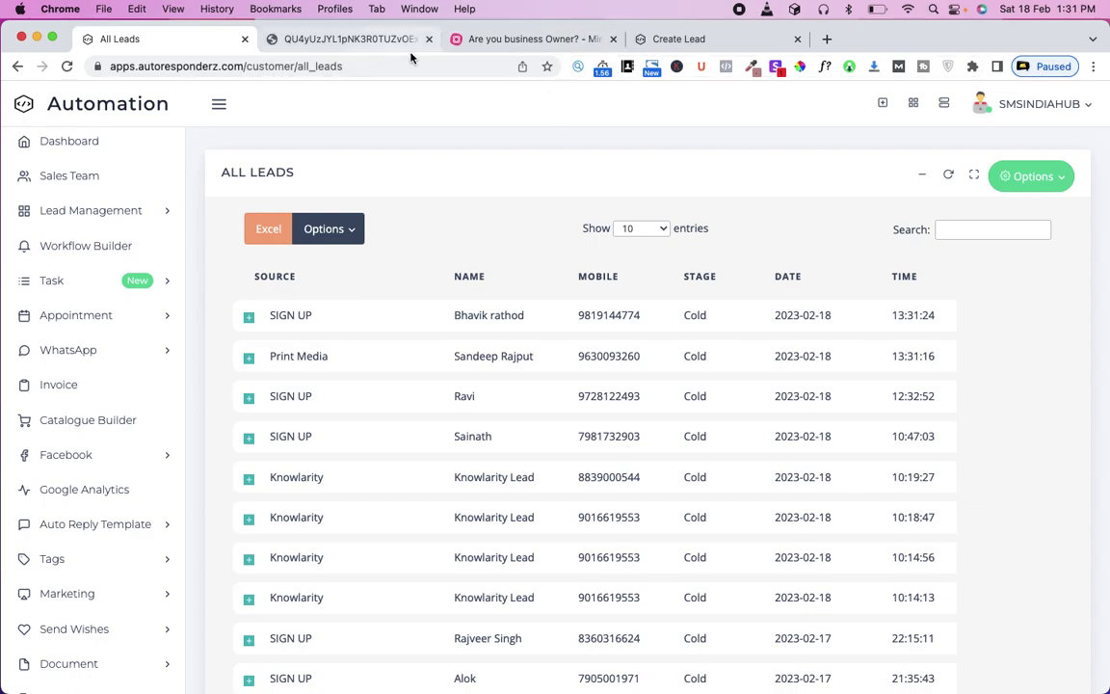
- Review the Print Media QR code and the lead form it belongs to once more
{"action": "left_click", "coordinate": [329, 38]}
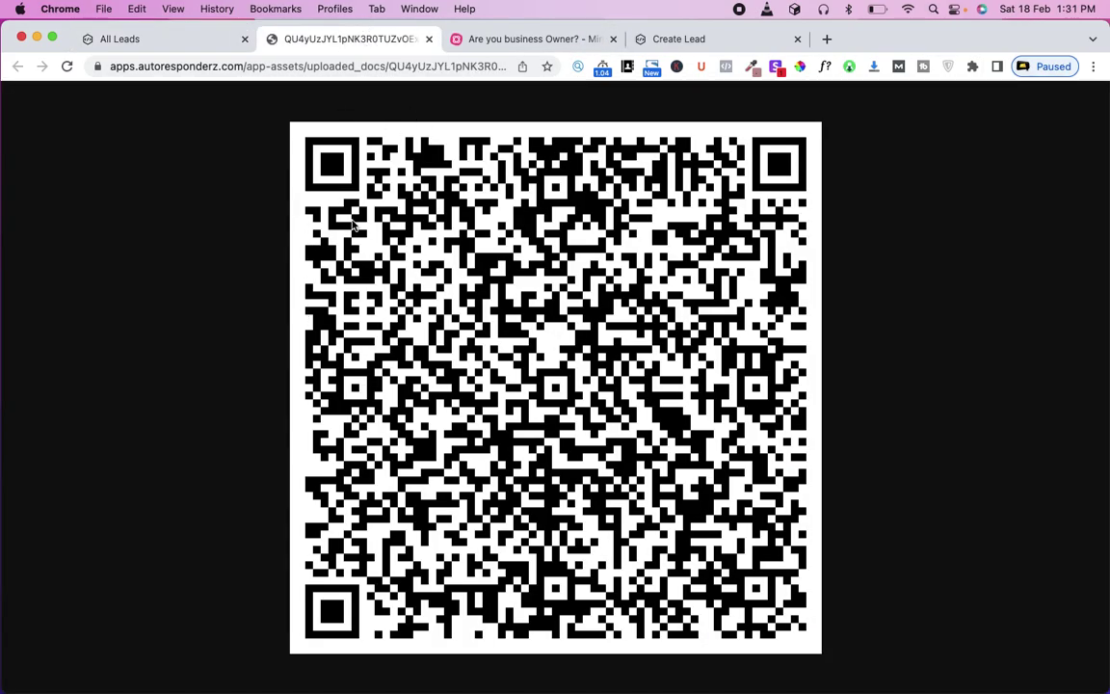
{"action": "left_click", "coordinate": [712, 41]}
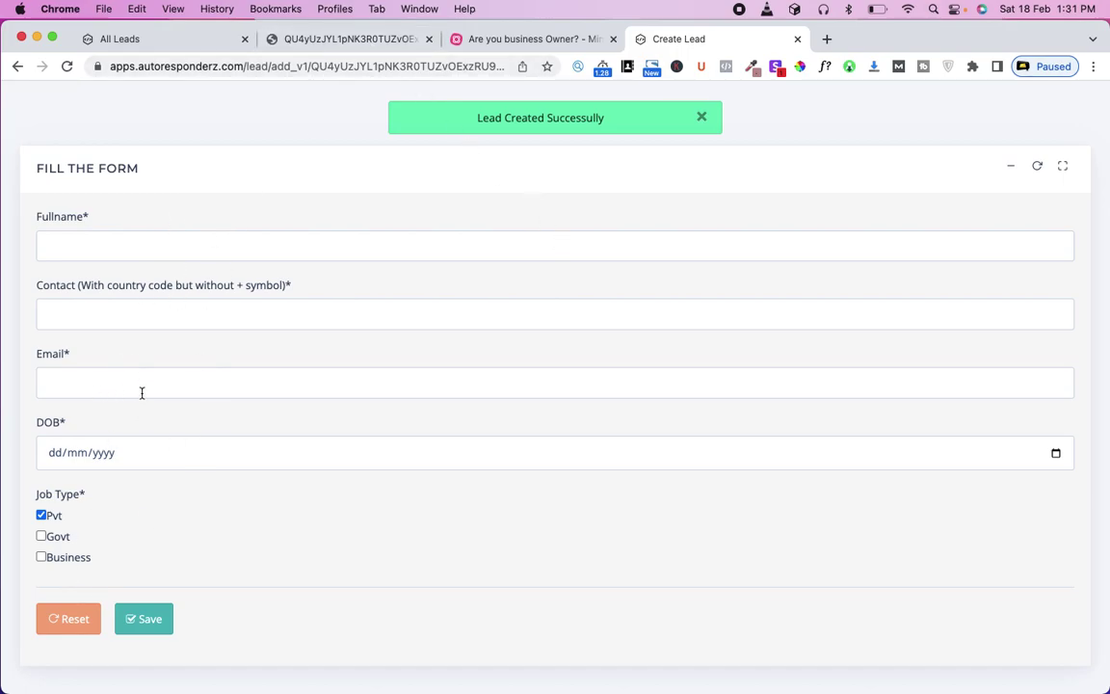
{"action": "left_click", "coordinate": [346, 41]}
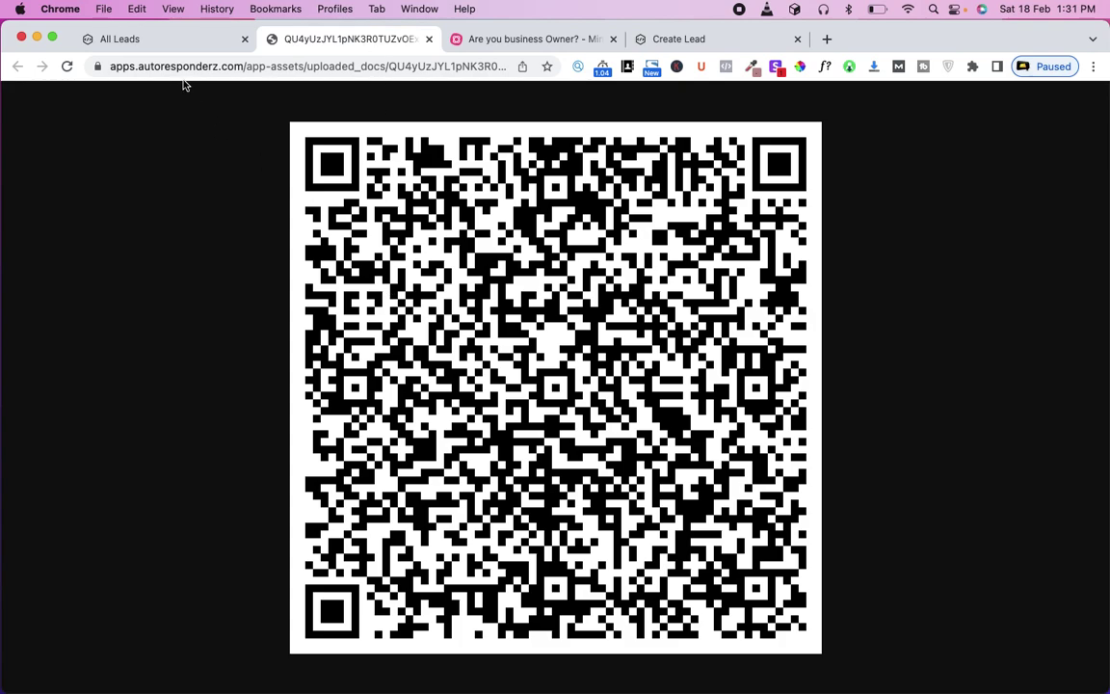
{"action": "left_click", "coordinate": [654, 34]}
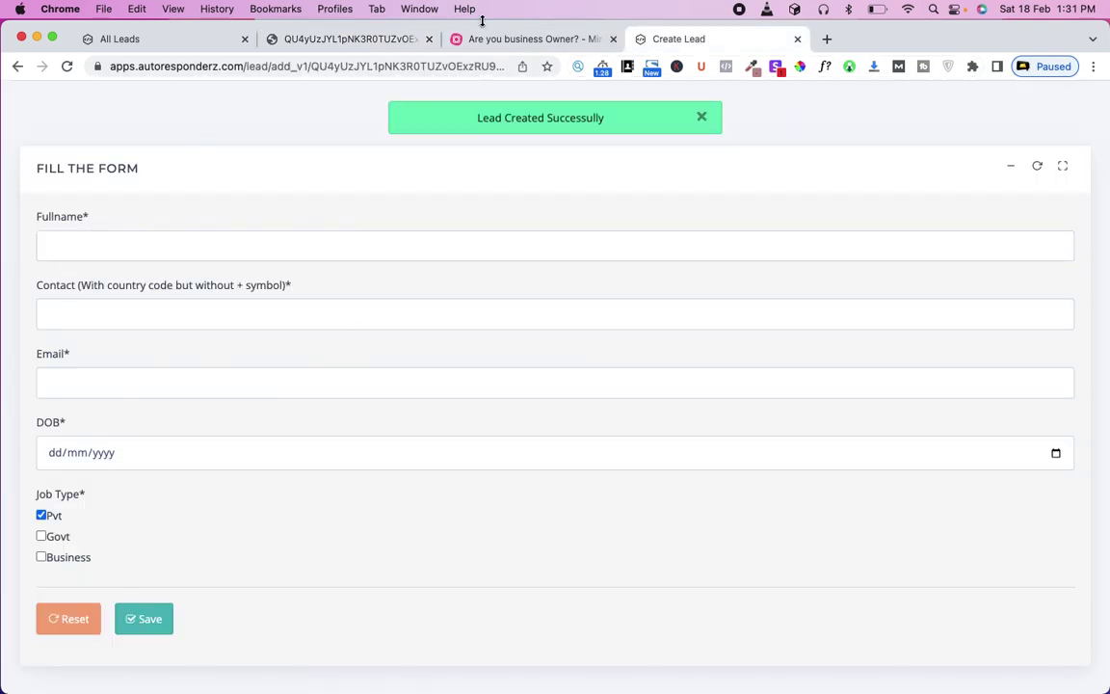
- Bring the mind map's Offline Marketing branch into view and select the Hoardings topic
{"action": "left_click", "coordinate": [518, 39]}
{"action": "scroll", "coordinate": [361, 330], "scroll_direction": "down", "scroll_amount": 2}
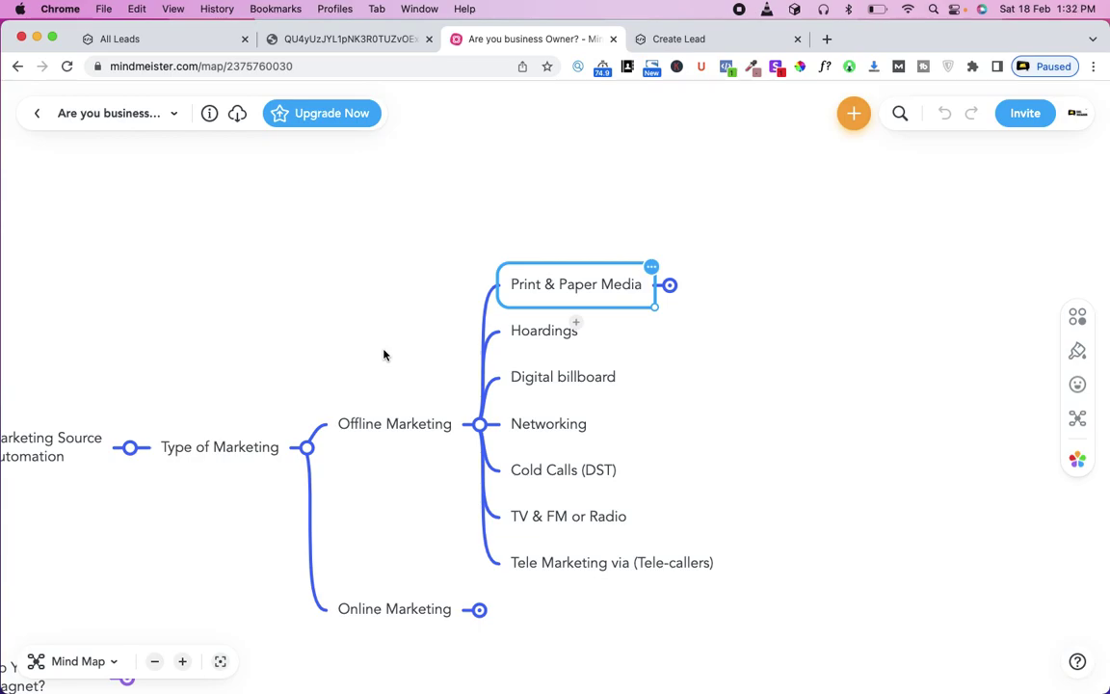
{"action": "scroll", "coordinate": [384, 356], "scroll_direction": "left", "scroll_amount": 3}
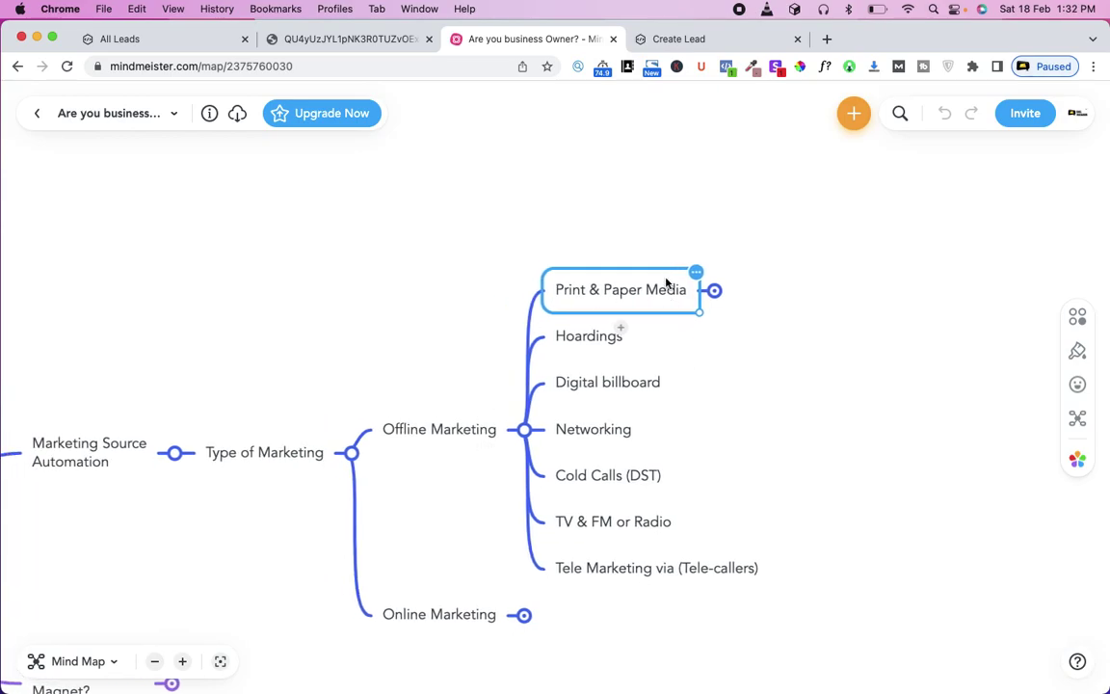
{"action": "left_click", "coordinate": [585, 338]}
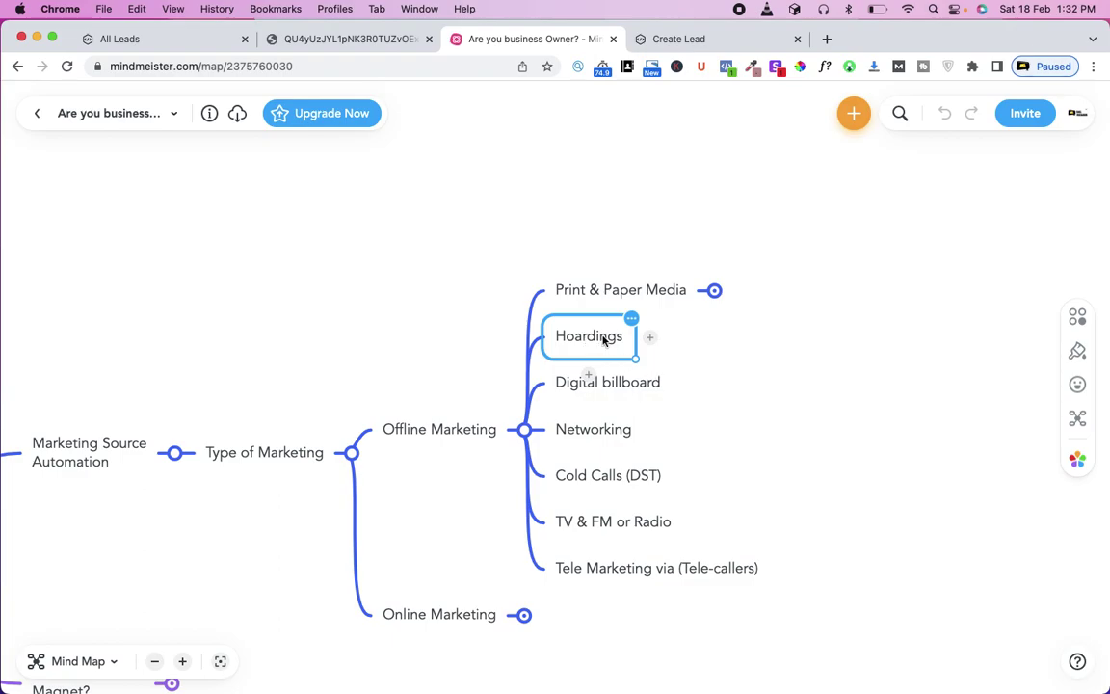
- Open the smsindiahub.in website in a new browser tab
{"action": "left_click", "coordinate": [827, 38]}
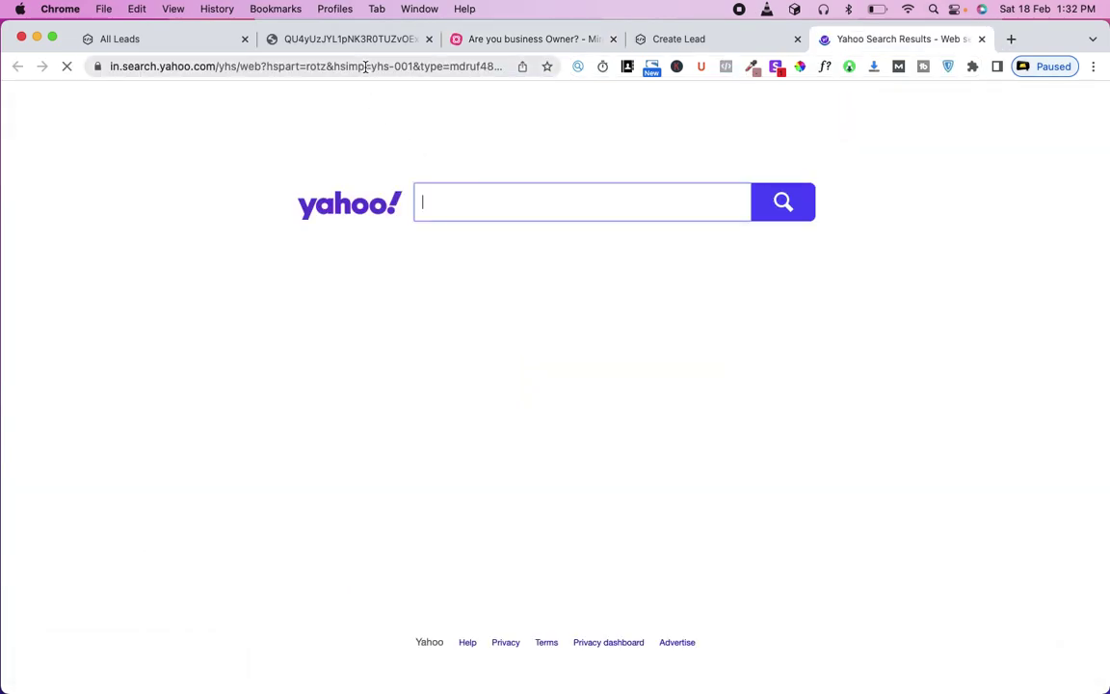
{"action": "left_click", "coordinate": [366, 67]}
{"action": "type", "text": "sms"}
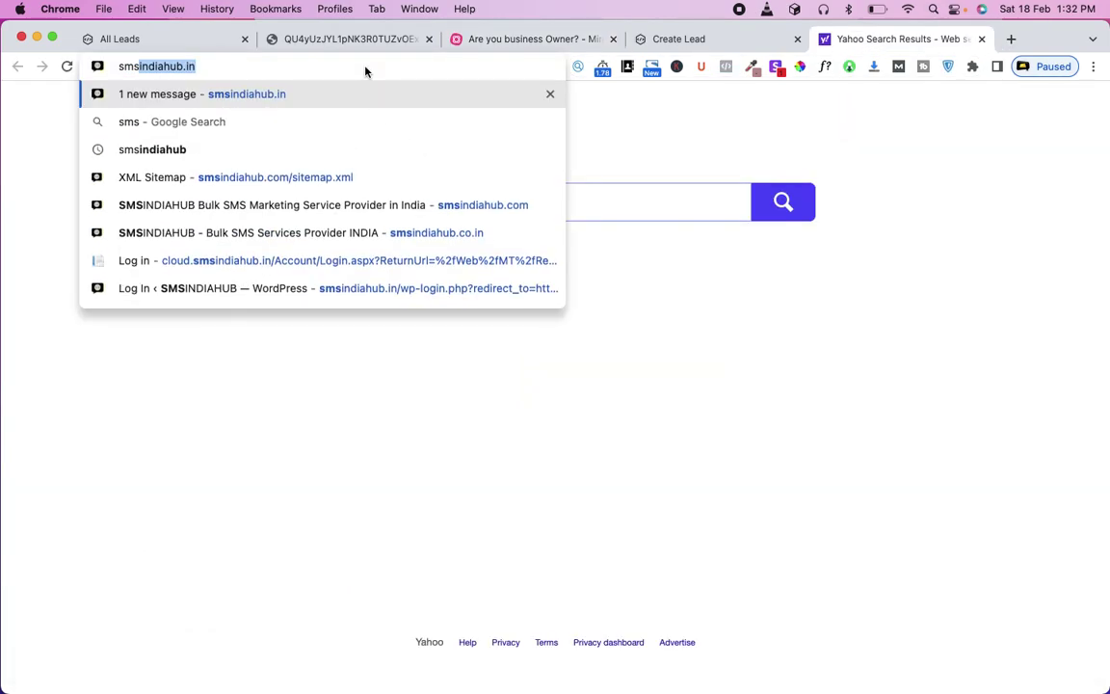
{"action": "key", "text": "Return"}
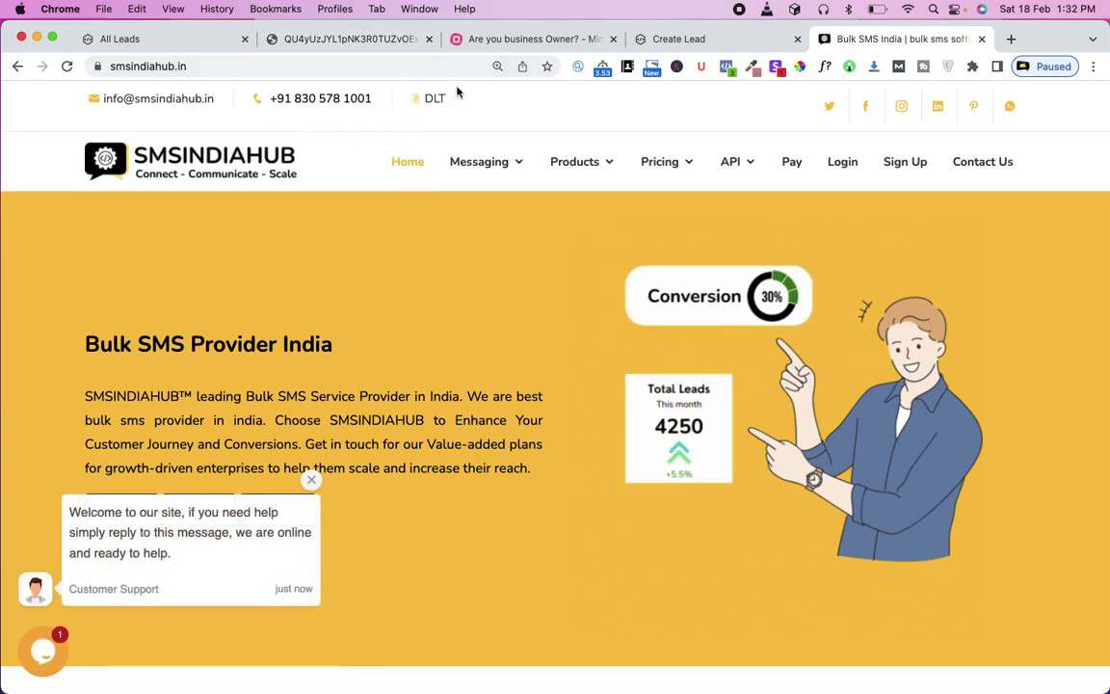
- Check the All Leads list again and go back to the Hoardings topic in the mind map
{"action": "left_click", "coordinate": [155, 40]}
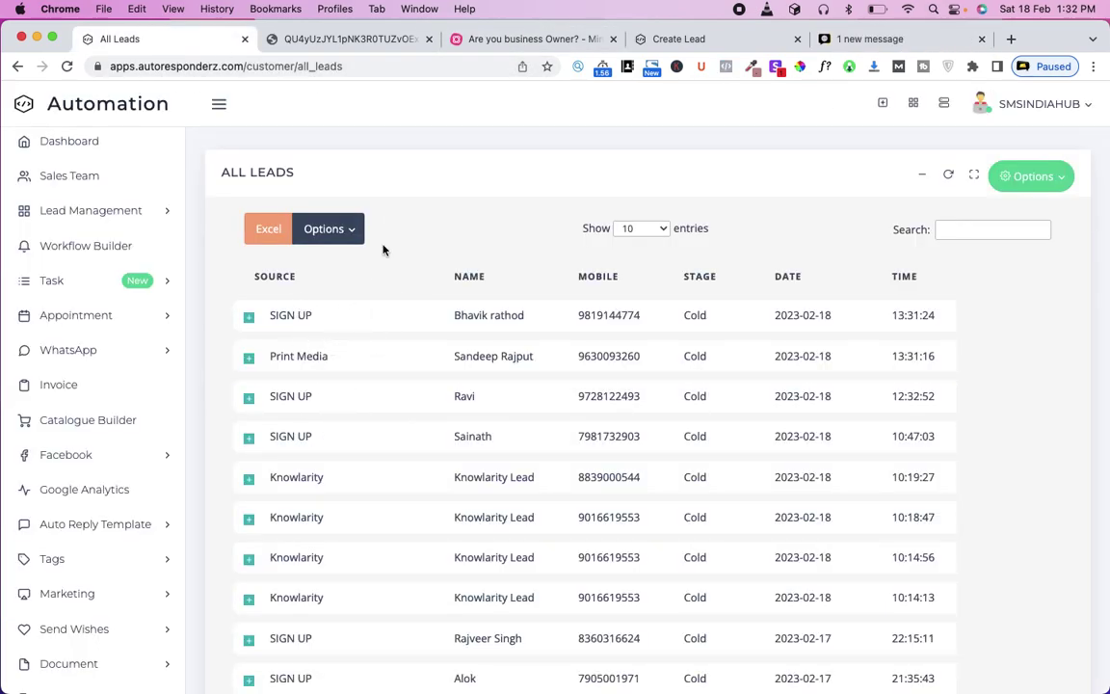
{"action": "left_click", "coordinate": [569, 40]}
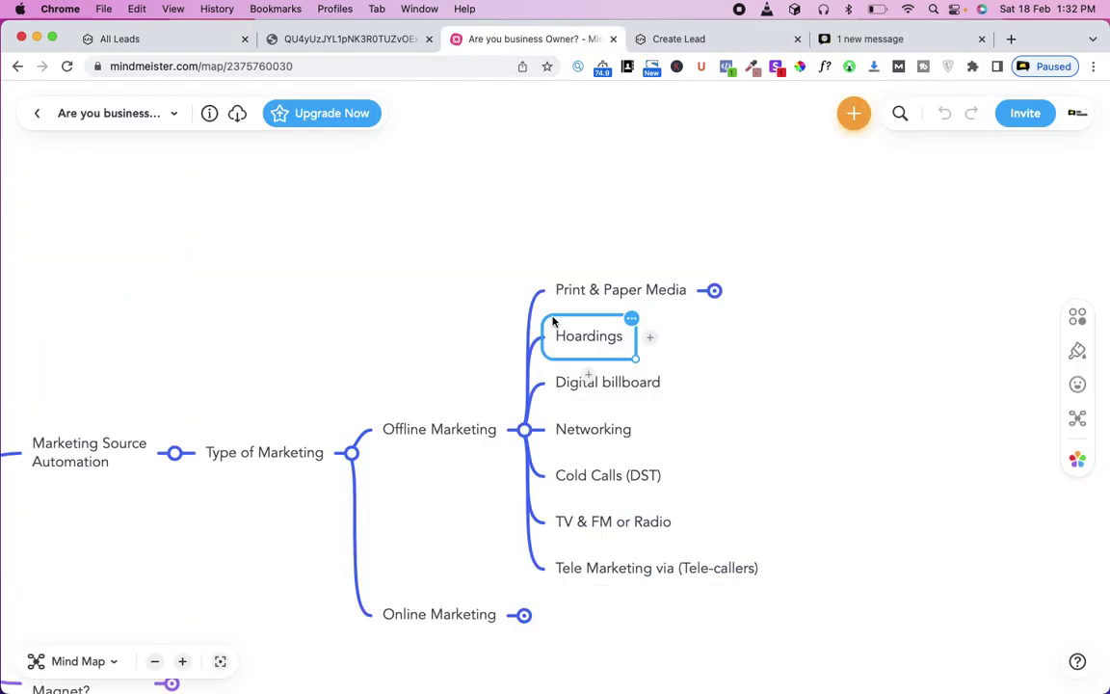